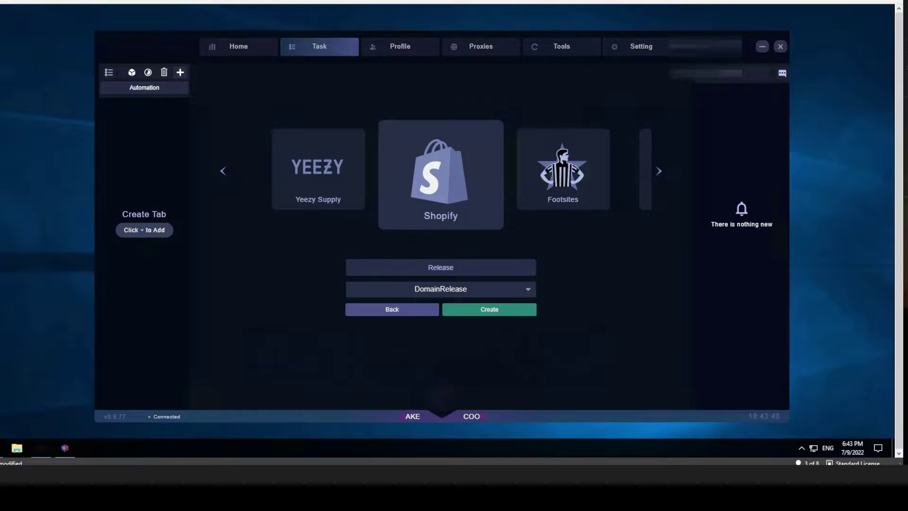
# Step the site carousel past Snkrs until Nike is selected with Nike-Cookie-Gen mode
pyautogui.click(659, 172)
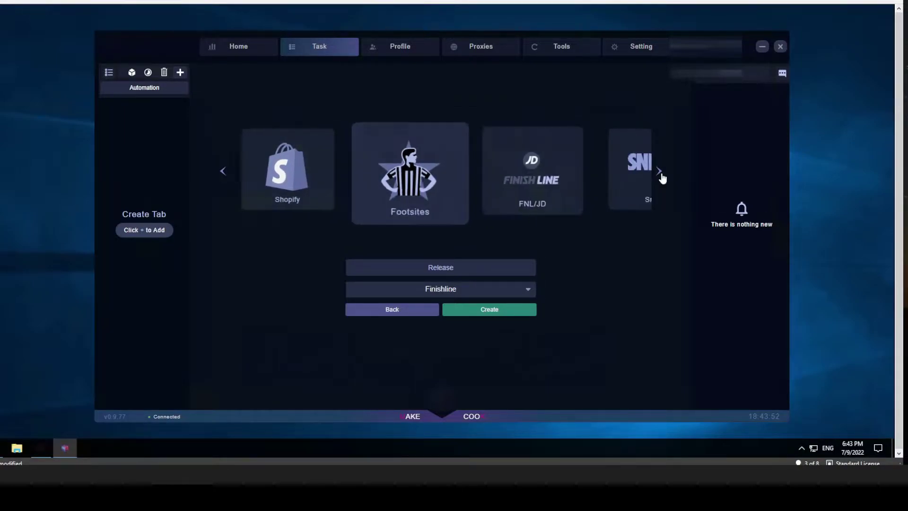
pyautogui.click(659, 173)
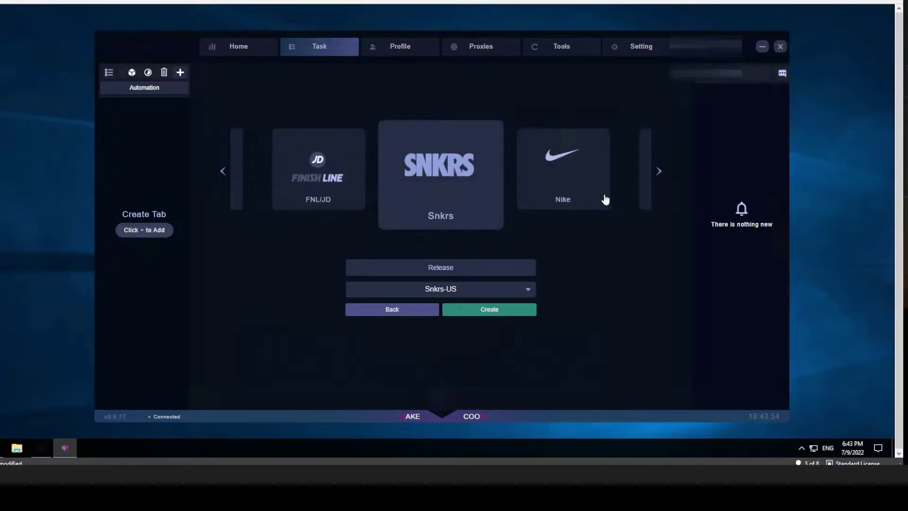
pyautogui.click(658, 171)
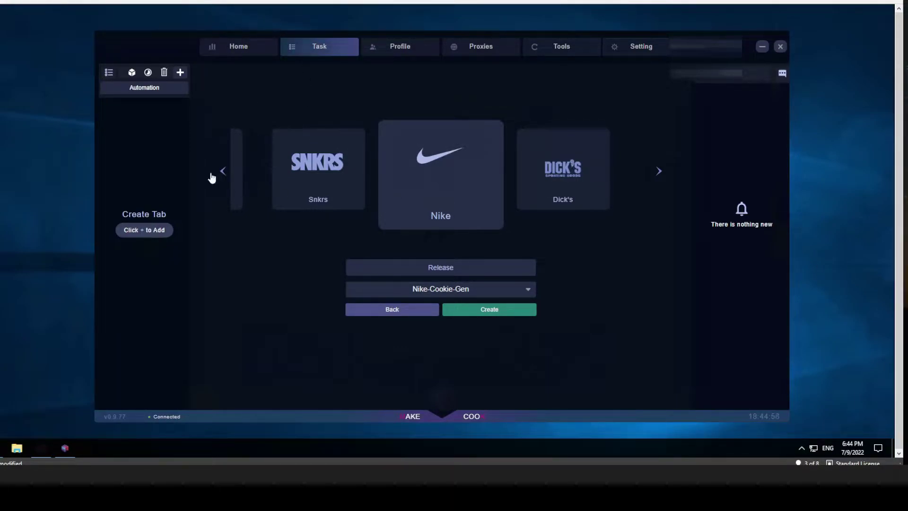
# Step back through FNL/JD and Footsites to return the site carousel to Shopify
pyautogui.click(225, 172)
pyautogui.click(226, 172)
pyautogui.click(226, 173)
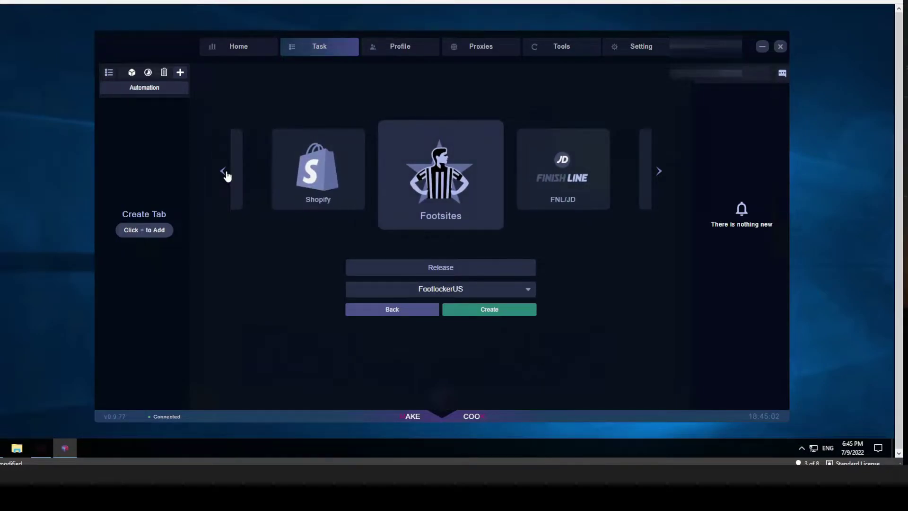
pyautogui.click(226, 174)
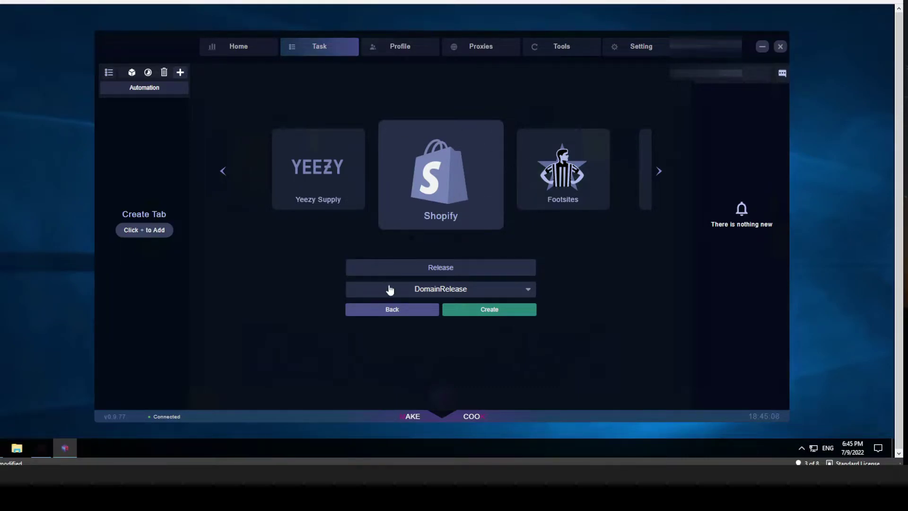
# Rename the release to 'test' and choose APBStore as its Shopify store
pyautogui.click(475, 271)
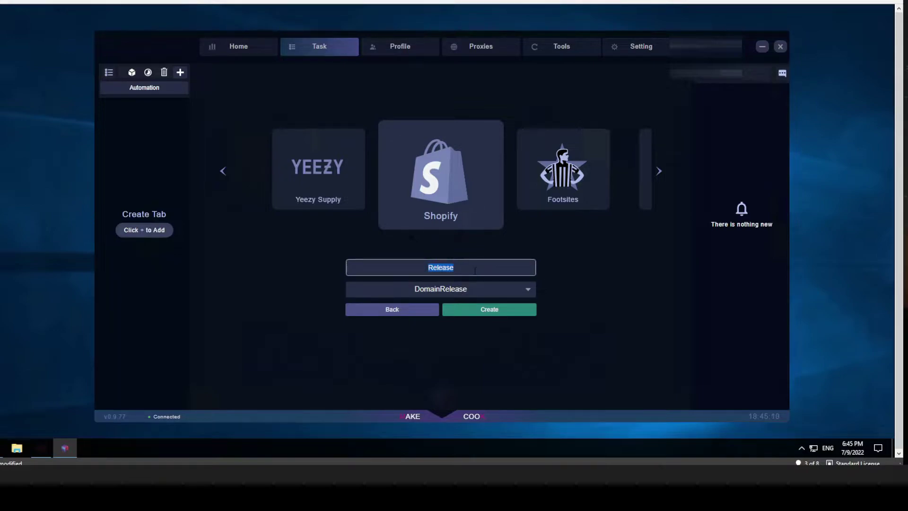
pyautogui.press('BackSpace')
pyautogui.write('test')
pyautogui.click(469, 290)
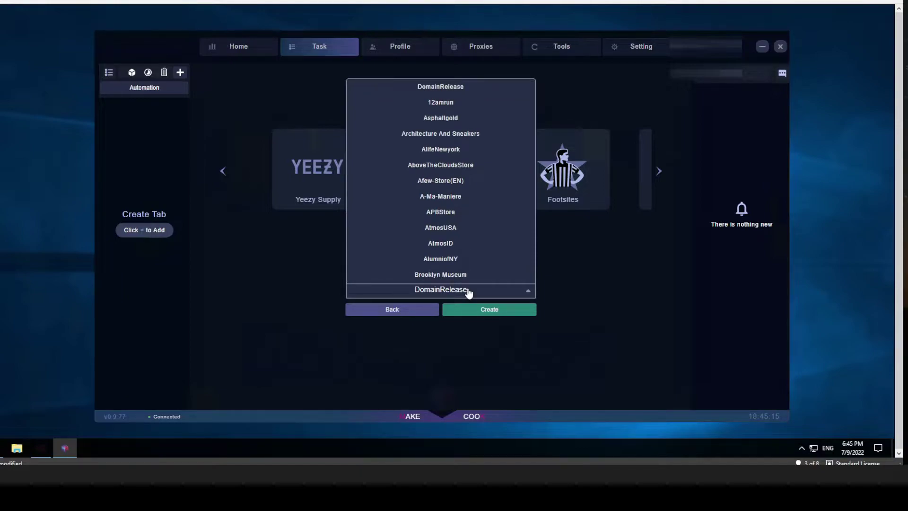
pyautogui.click(441, 212)
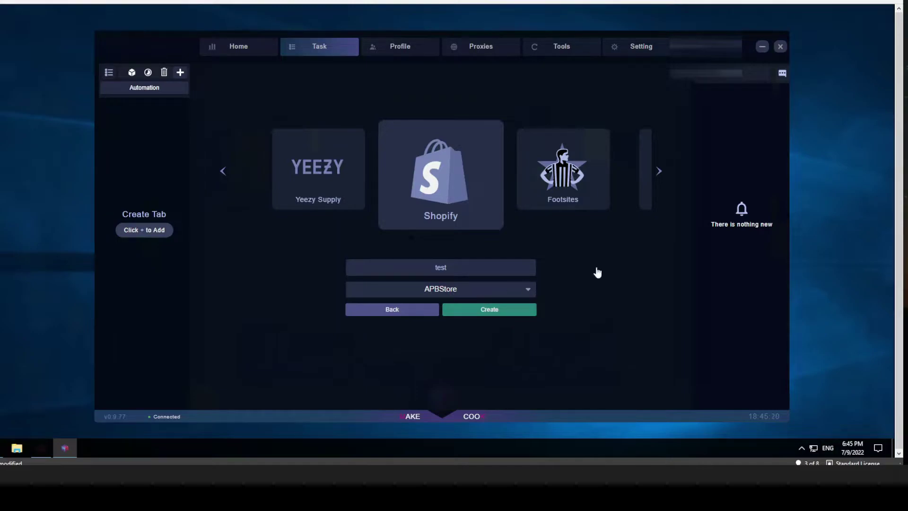
# Create the 'test' APBStore release and view its available accounts
pyautogui.click(497, 311)
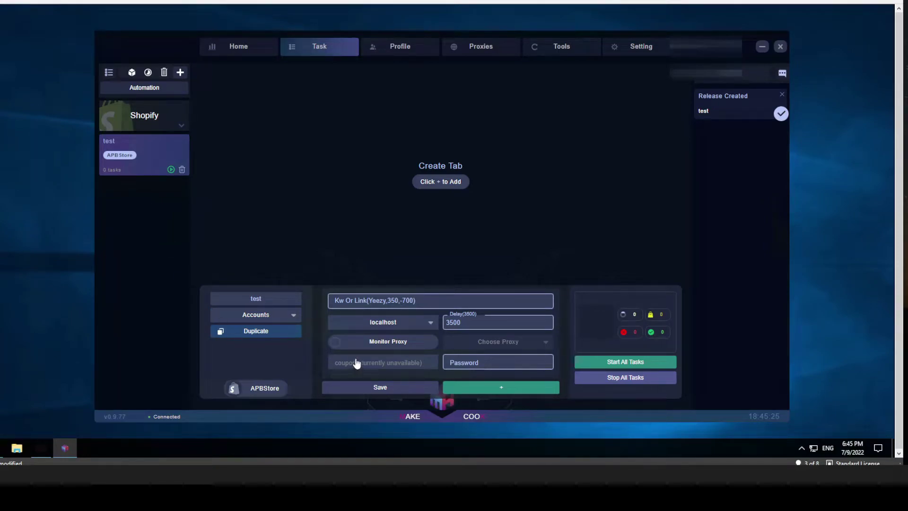
pyautogui.click(282, 320)
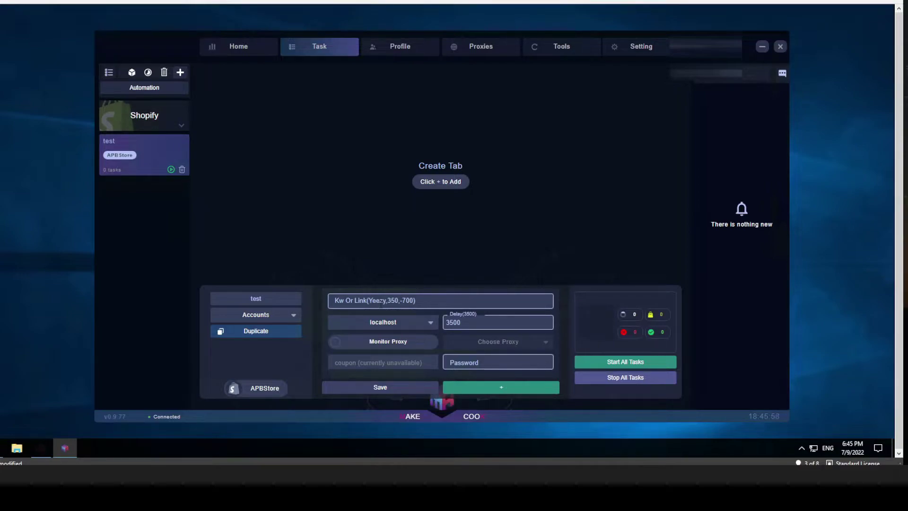
# Enter 'yeezy,-toddler' as the release keywords, dropping the leading +
pyautogui.click(380, 303)
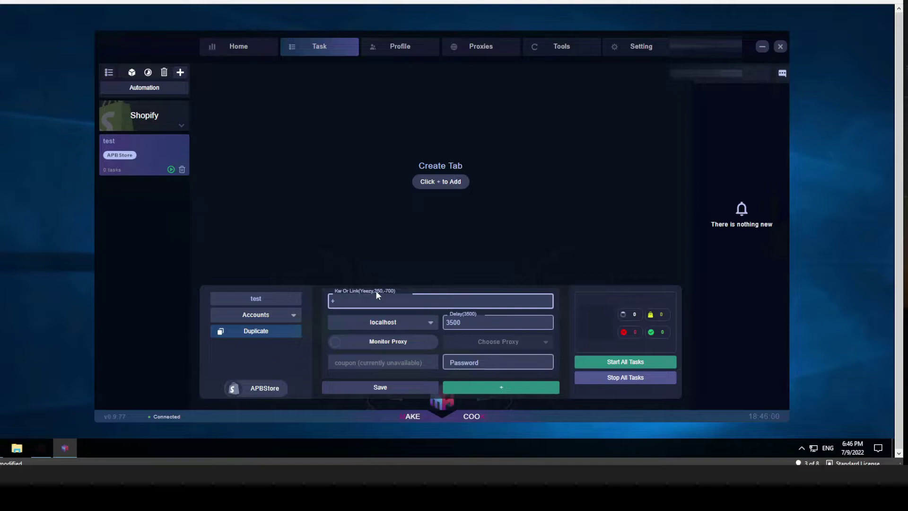
pyautogui.click(413, 310)
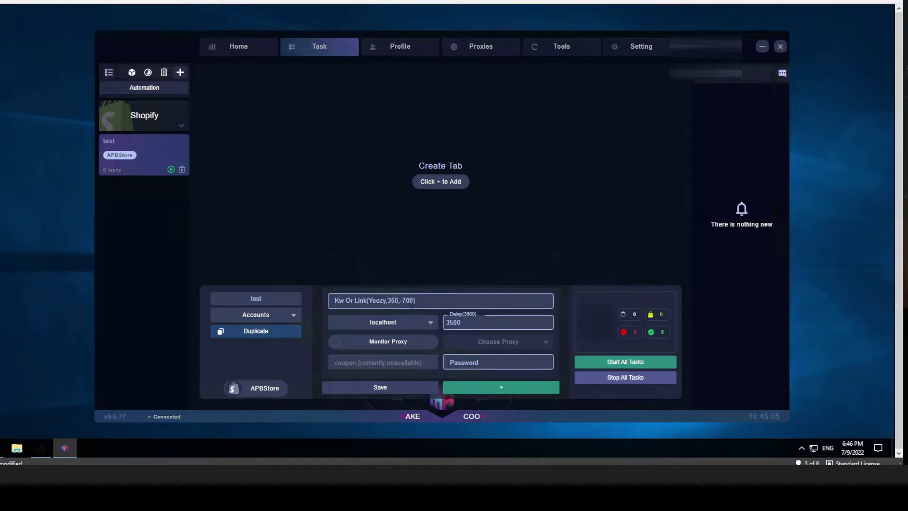
pyautogui.click(416, 301)
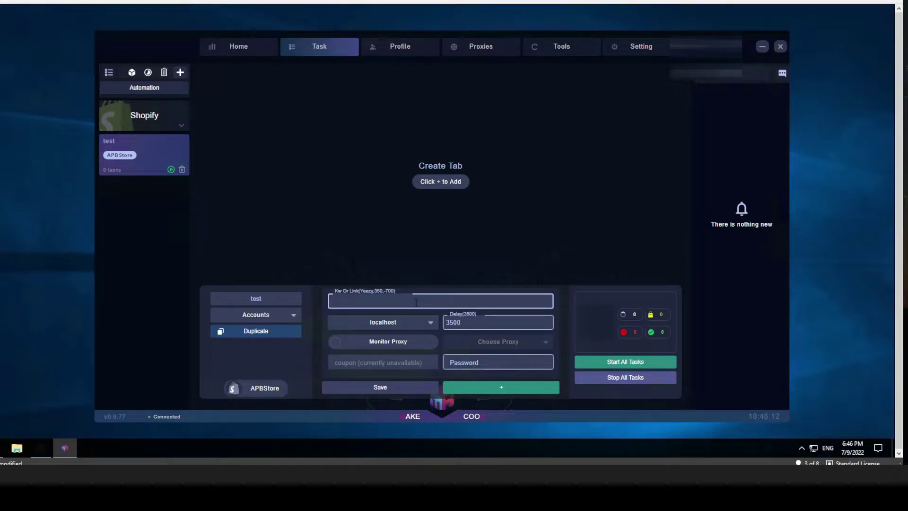
pyautogui.write('+yeezy,-toddler')
pyautogui.click(337, 303)
pyautogui.press('BackSpace')
# Turn on Monitor Proxy for the test release and save its settings
pyautogui.click(400, 323)
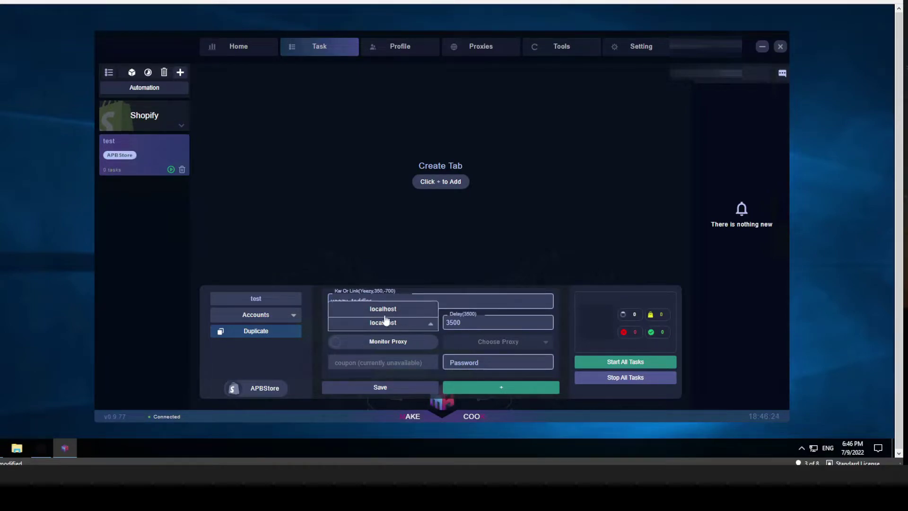
pyautogui.click(484, 323)
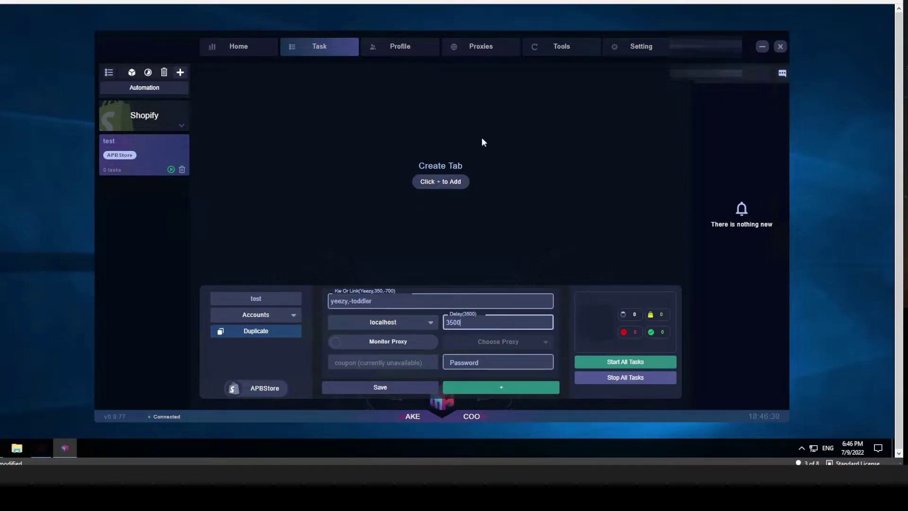
pyautogui.click(367, 344)
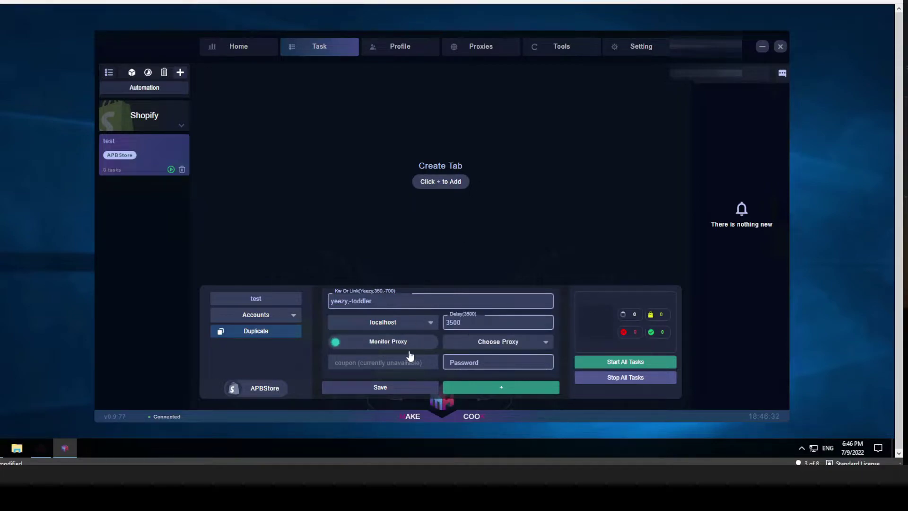
pyautogui.click(495, 350)
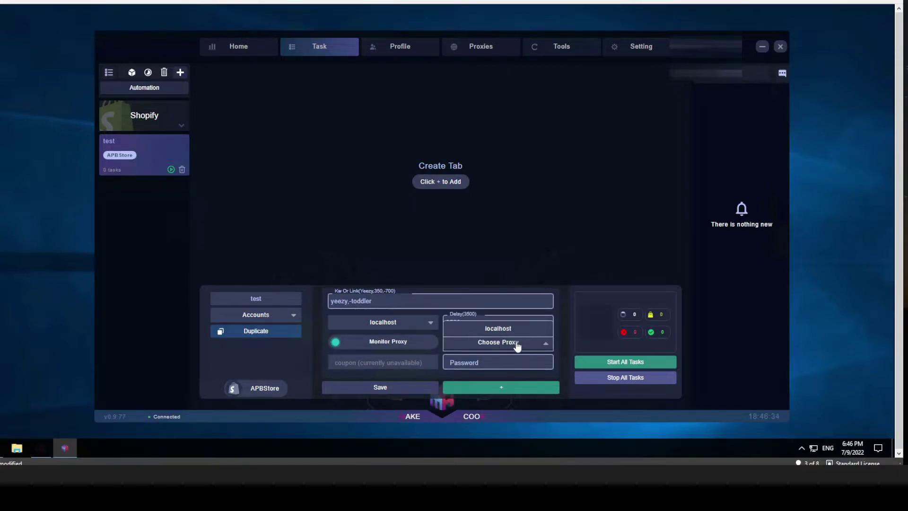
pyautogui.click(515, 346)
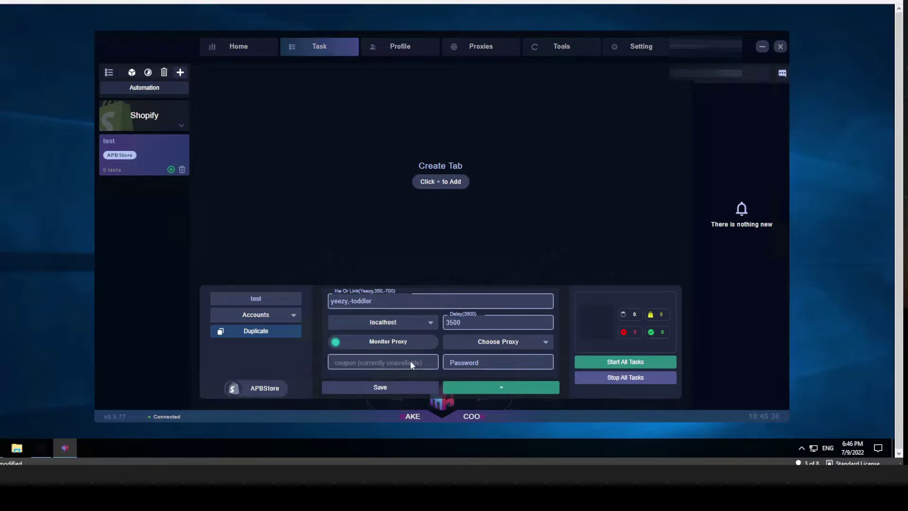
pyautogui.click(492, 362)
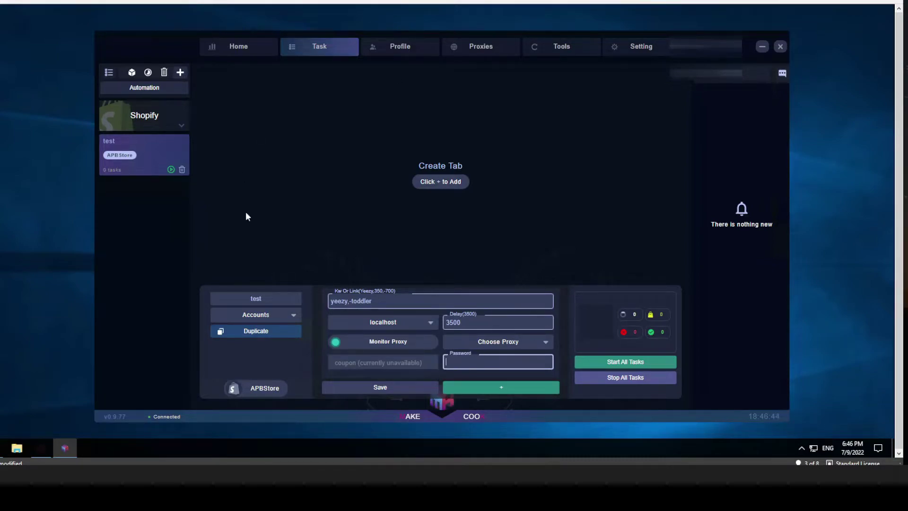
pyautogui.click(364, 388)
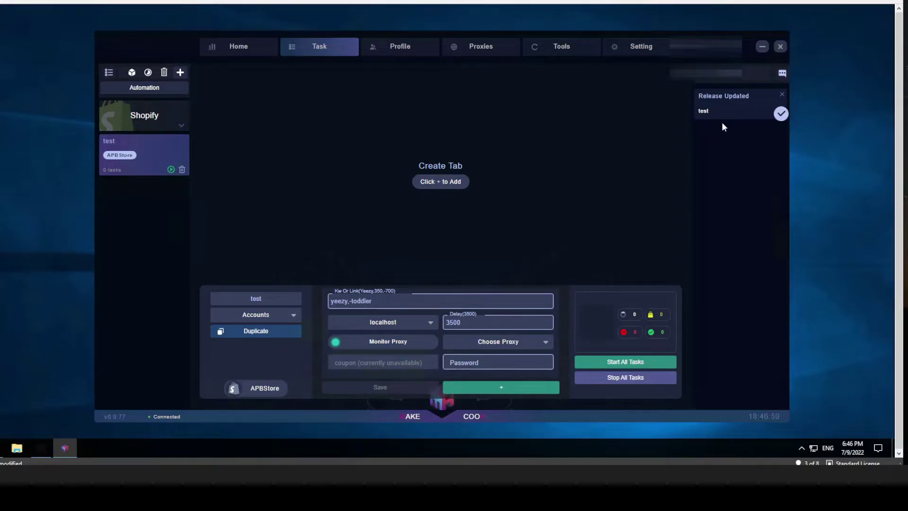
pyautogui.click(503, 388)
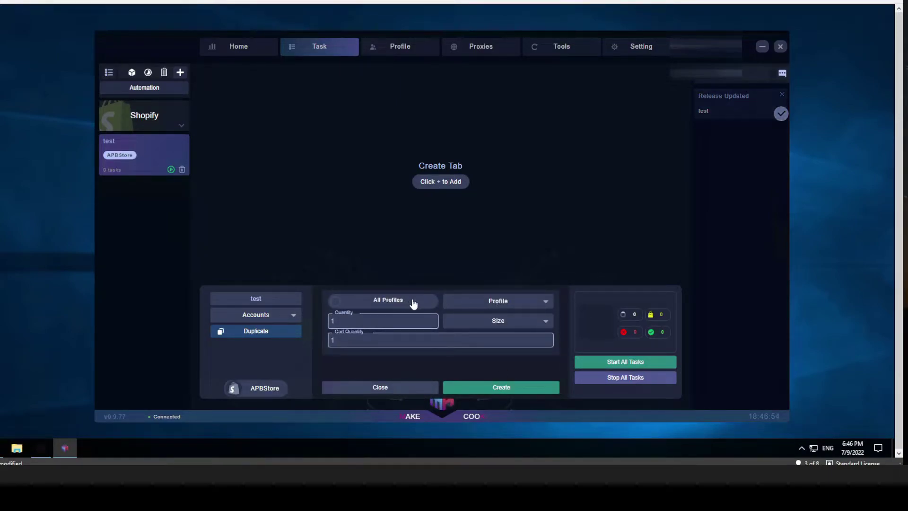
pyautogui.click(506, 326)
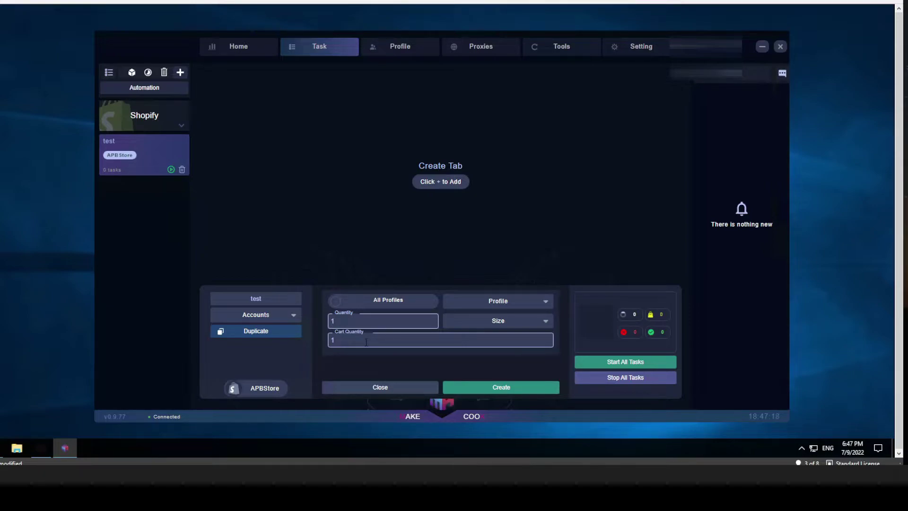
pyautogui.click(514, 391)
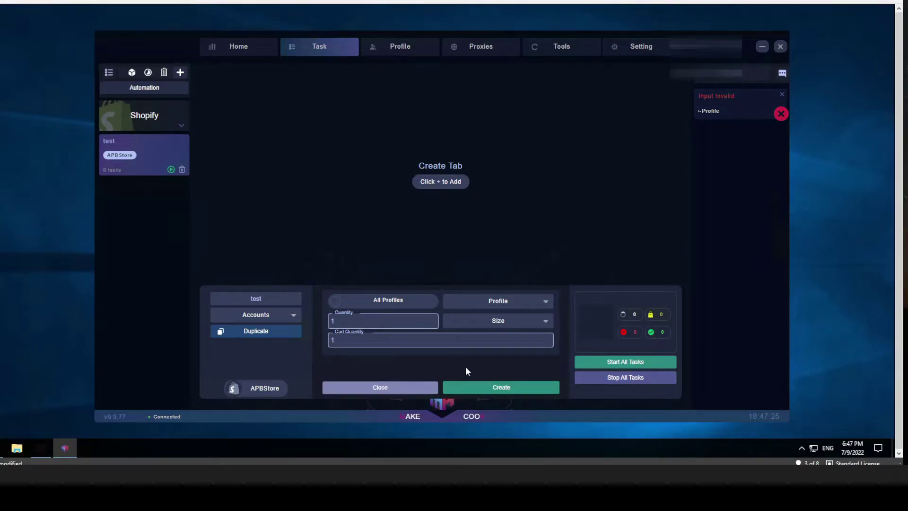
pyautogui.scroll(-1, 489, 356)
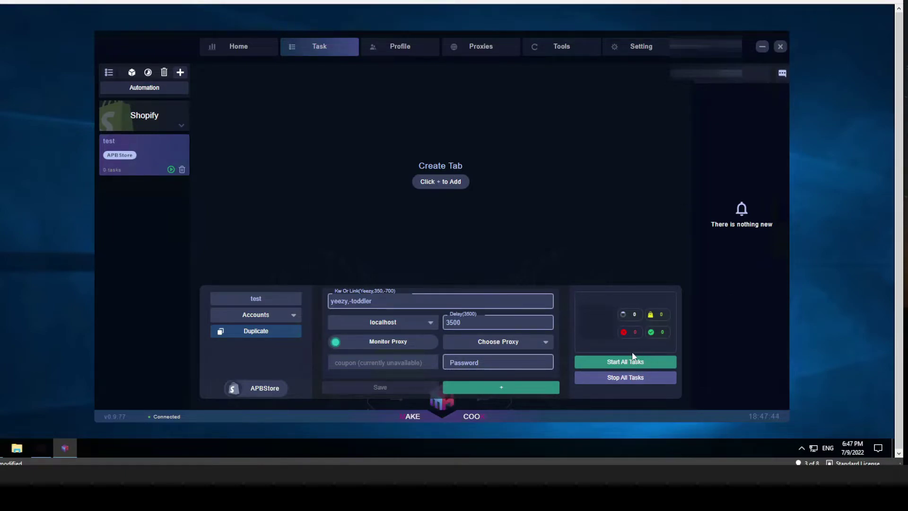
# Look at the Profiles page, then move to the empty Proxies page
pyautogui.click(398, 50)
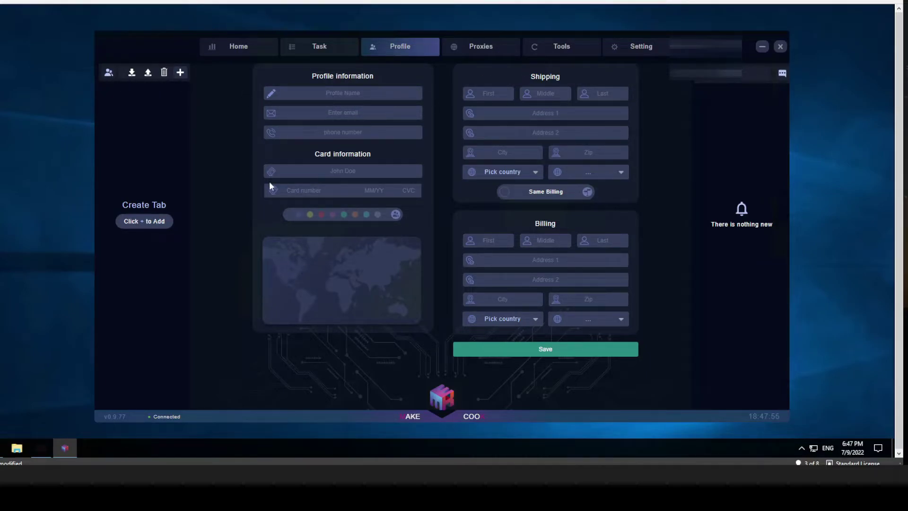
pyautogui.click(495, 46)
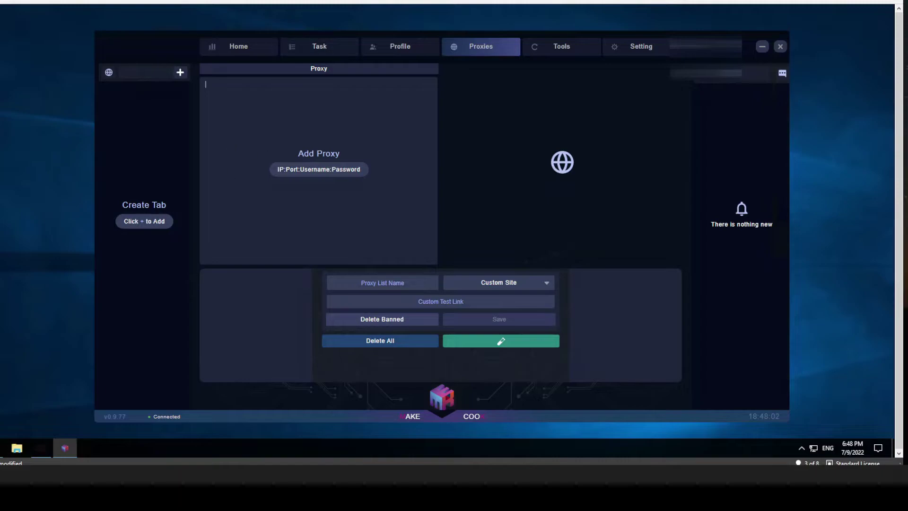
# Clear banned proxies and change the proxy test site from Custom Site to Kith
pyautogui.click(298, 132)
pyautogui.click(527, 288)
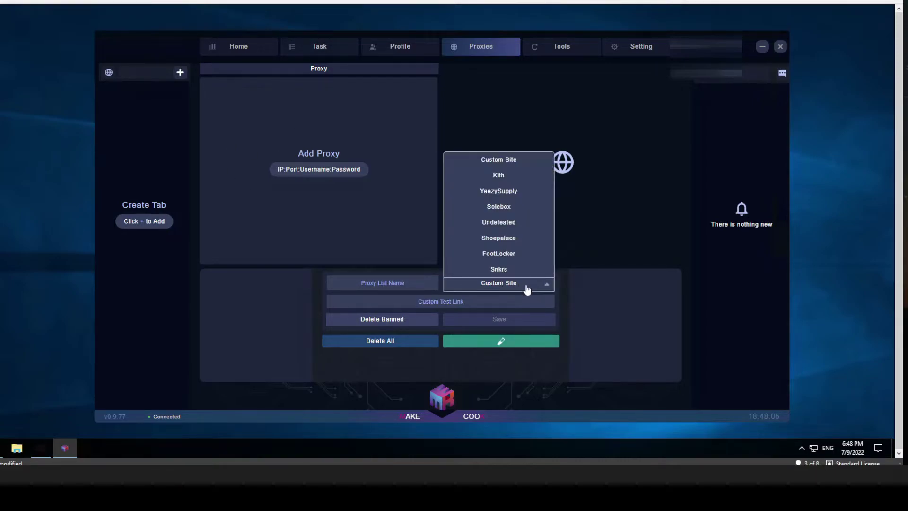
pyautogui.click(527, 287)
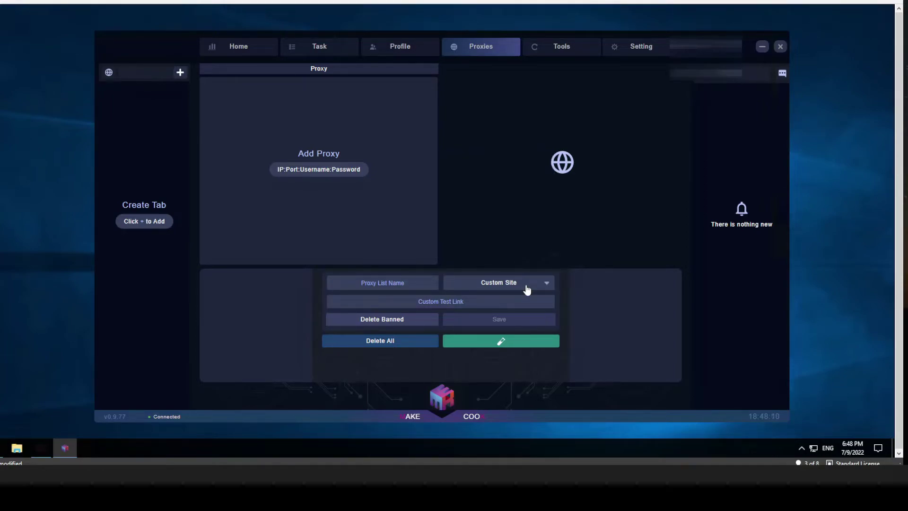
pyautogui.click(396, 320)
pyautogui.click(515, 286)
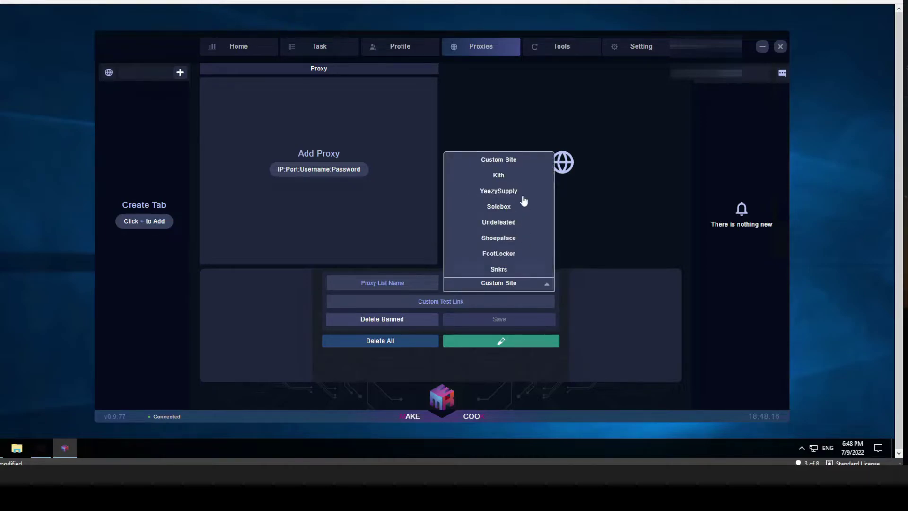
pyautogui.click(521, 178)
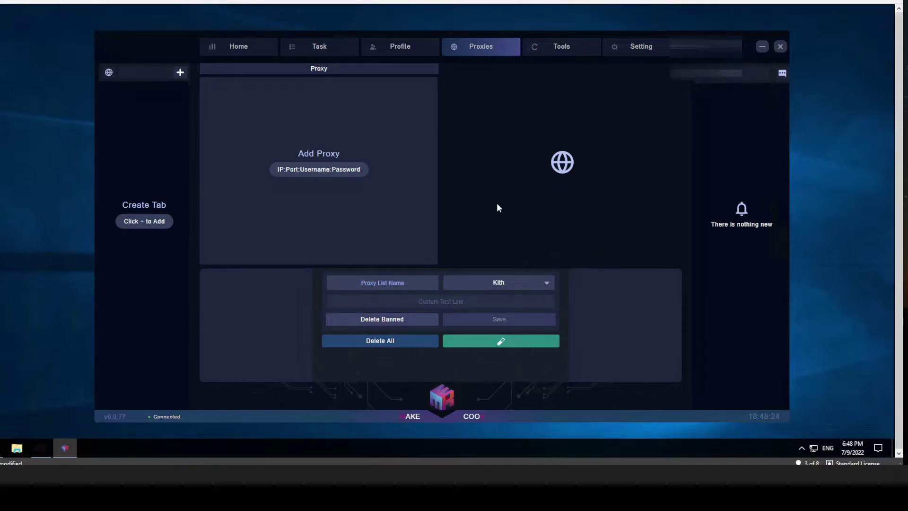
# On the captcha Tools page, save a new captcha harvester named 'test'
pyautogui.click(565, 52)
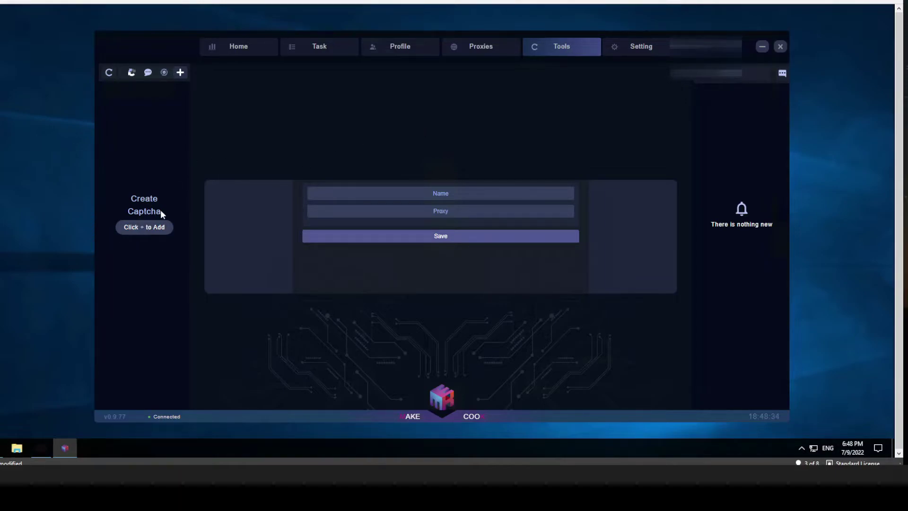
pyautogui.click(445, 238)
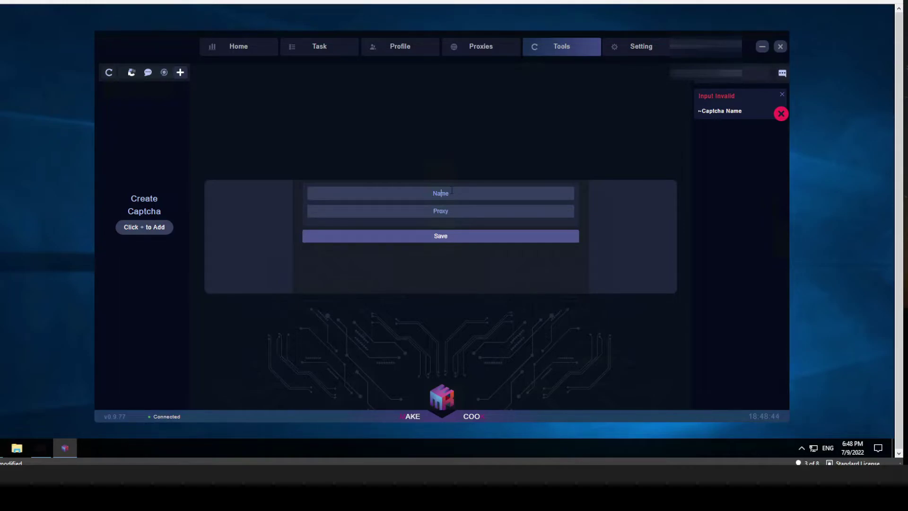
pyautogui.click(451, 192)
pyautogui.write('test')
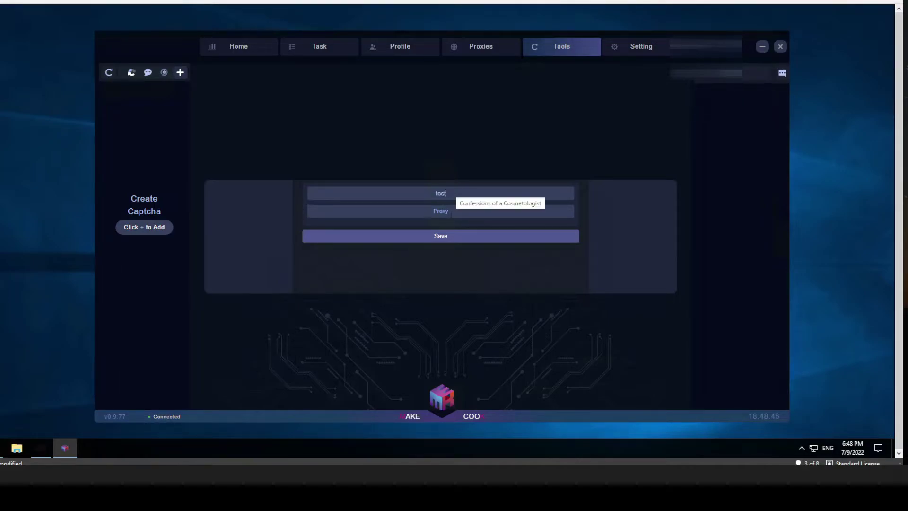
pyautogui.click(453, 237)
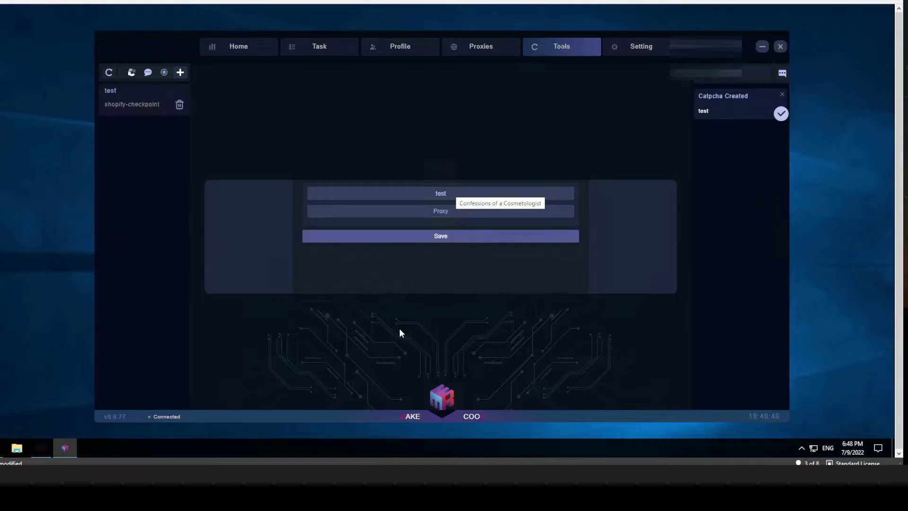
# Keep the test captcha on shopify-checkpoint mode and save it, launching its harvester
pyautogui.click(135, 99)
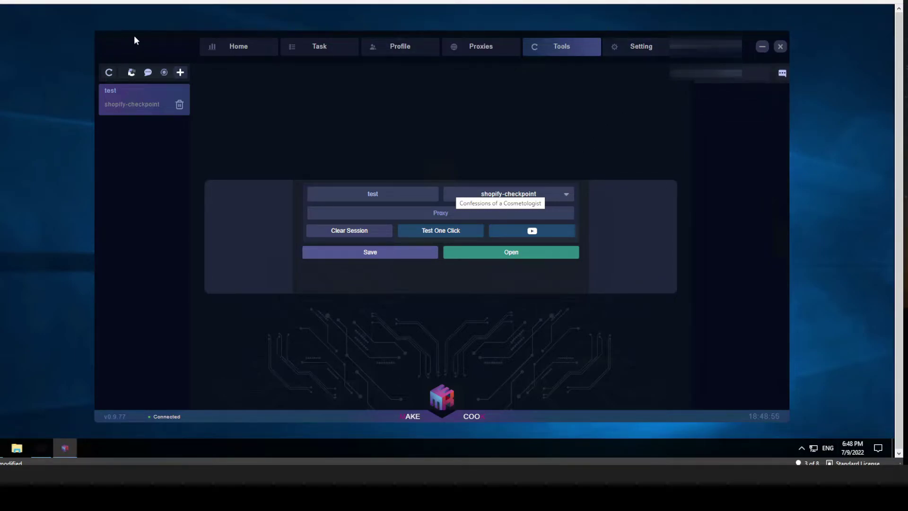
pyautogui.moveTo(156, 36); pyautogui.dragTo(162, 23)
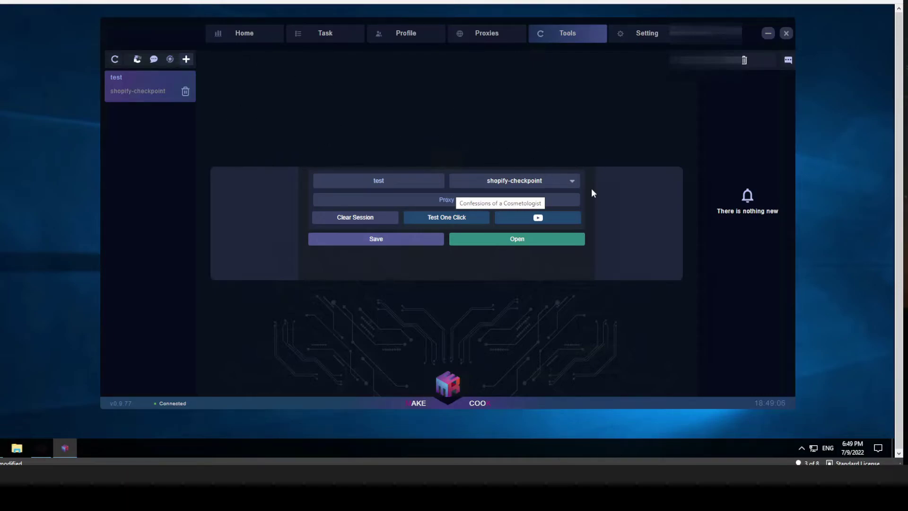
pyautogui.click(576, 182)
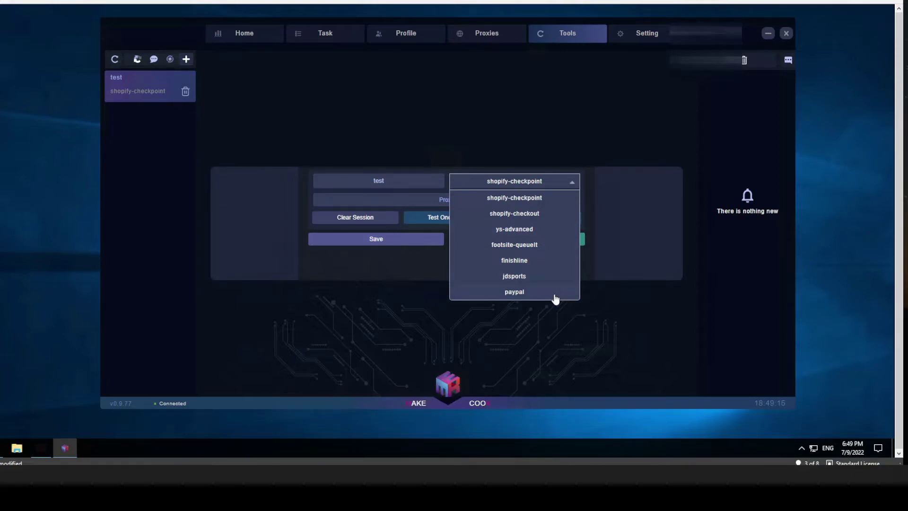
pyautogui.click(663, 259)
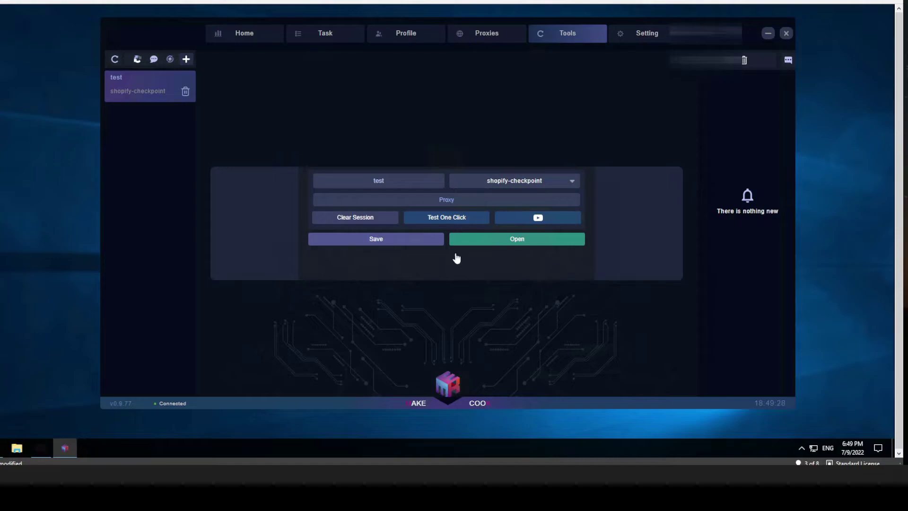
pyautogui.click(408, 243)
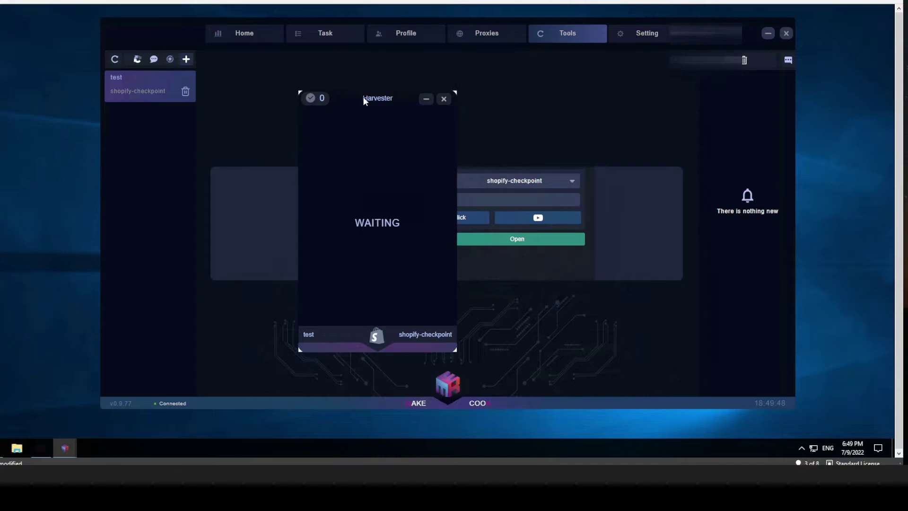
# Drag the waiting Harvester window to the far left edge of the screen
pyautogui.moveTo(362, 96)
pyautogui.mouseDown()
pyautogui.moveTo(383, 98)
pyautogui.moveTo(368, 99)
pyautogui.mouseUp()
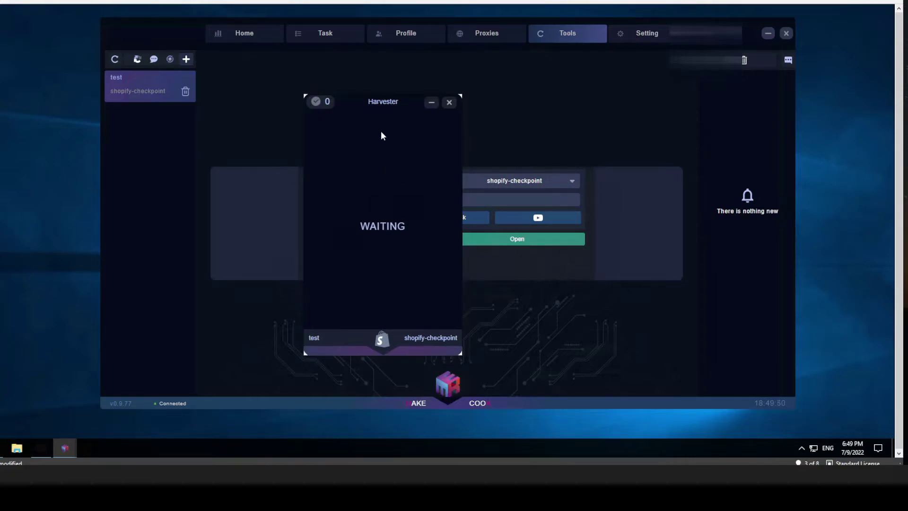
pyautogui.moveTo(314, 151); pyautogui.dragTo(259, 153)
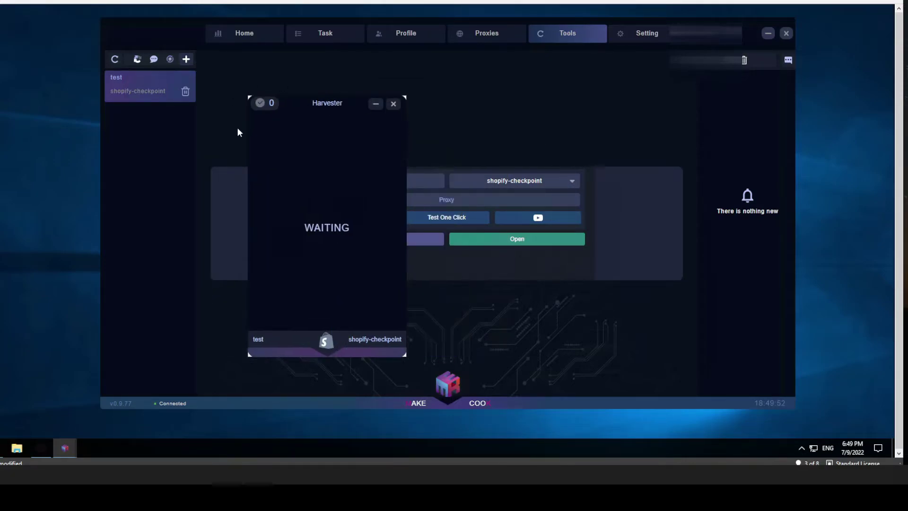
pyautogui.moveTo(351, 103); pyautogui.dragTo(24, 106)
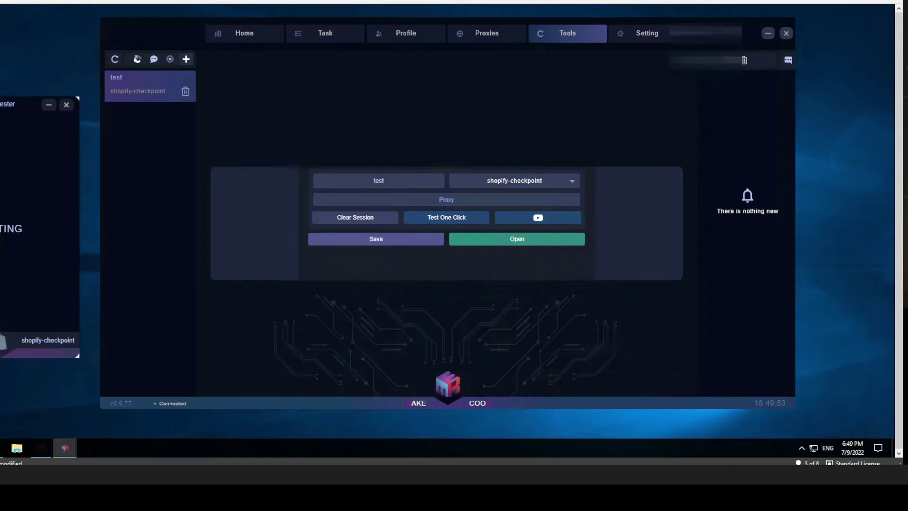
# Open the Yeezy SMS code dialog, then close it without entering a code
pyautogui.click(154, 59)
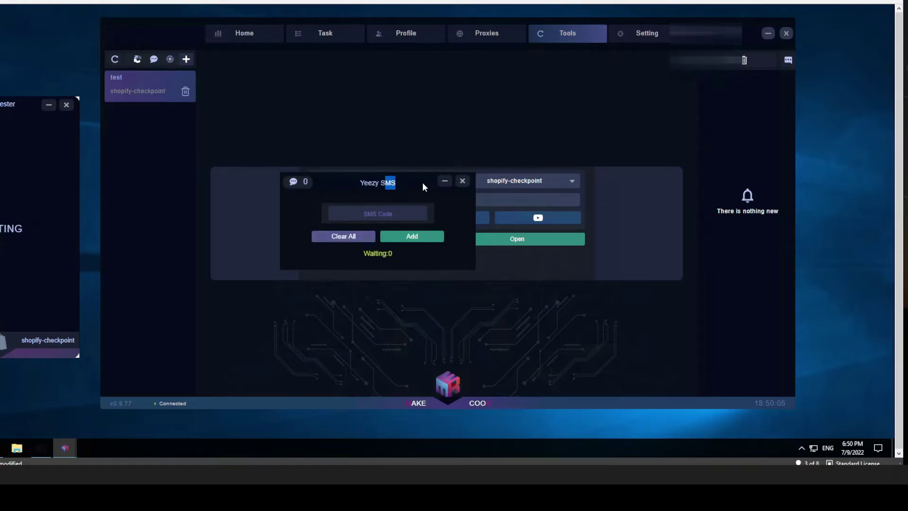
pyautogui.click(381, 215)
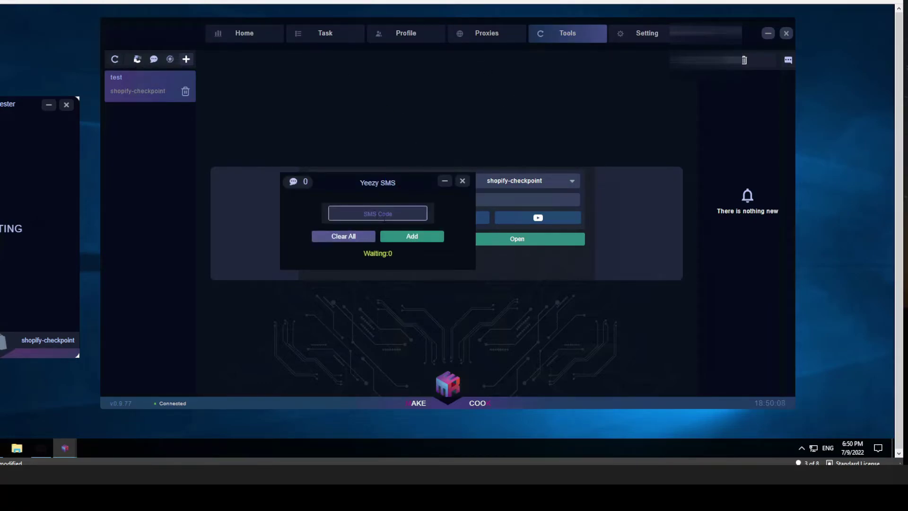
pyautogui.click(463, 181)
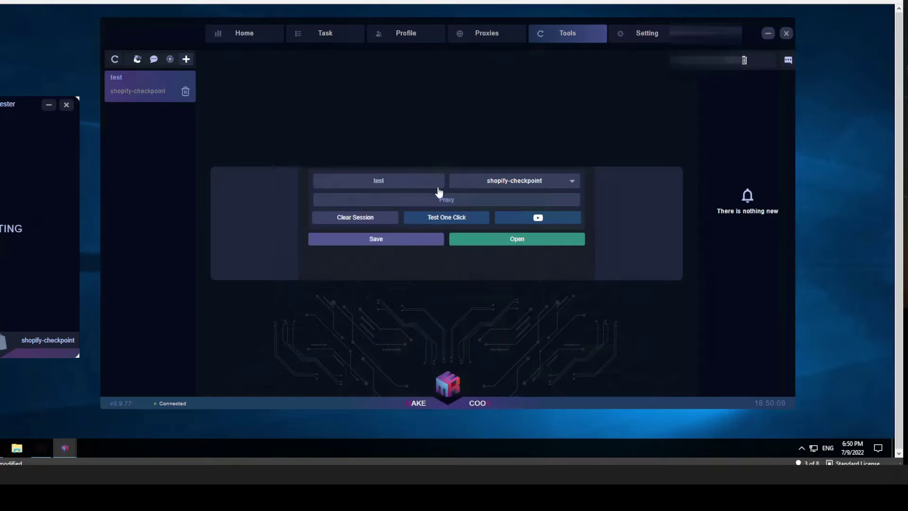
# Check the 2 Captcha solver service list under Cap Gen, then return to the Task page
pyautogui.click(171, 60)
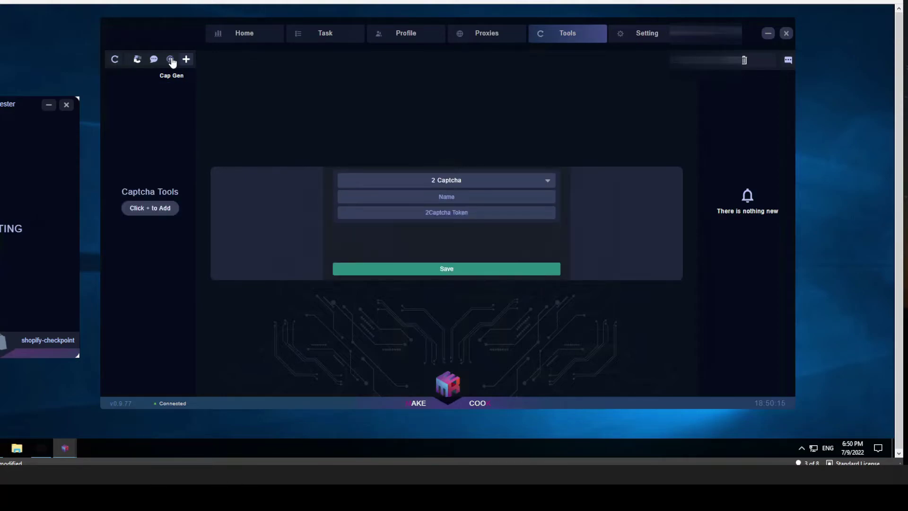
pyautogui.click(484, 186)
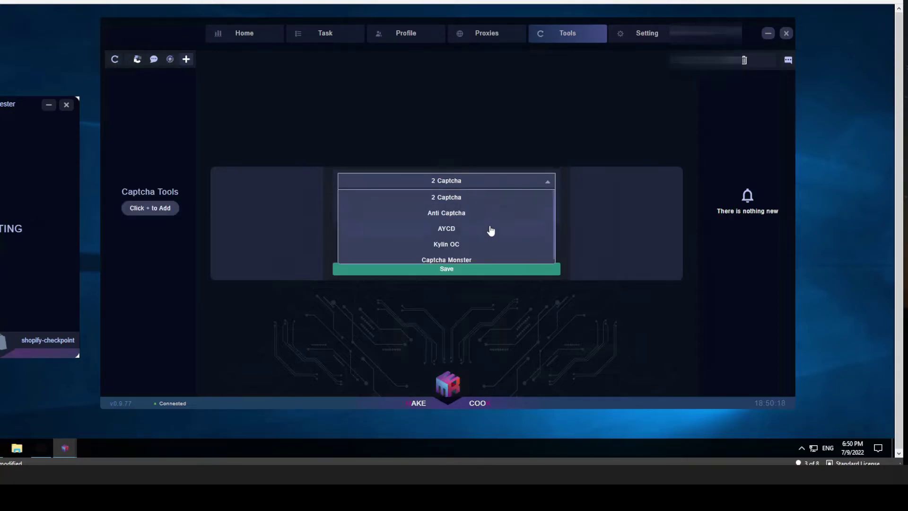
pyautogui.scroll(-1, 477, 250)
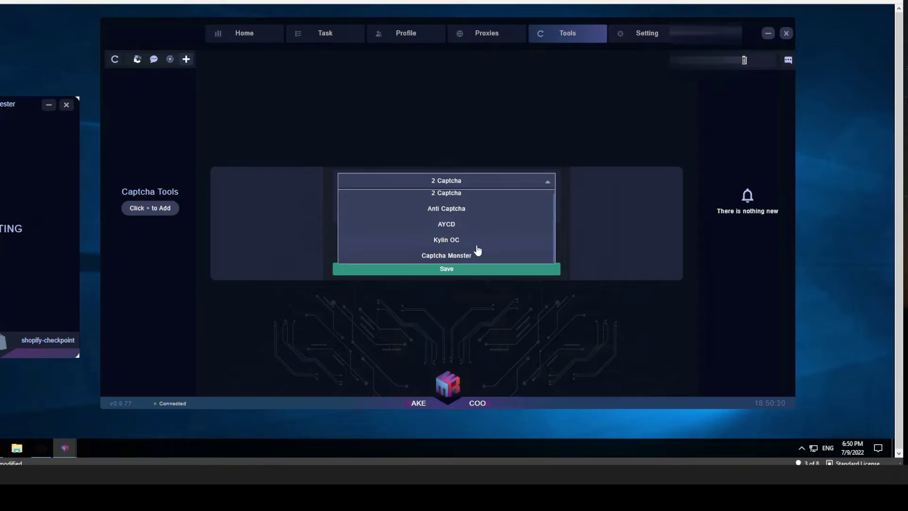
pyautogui.click(552, 174)
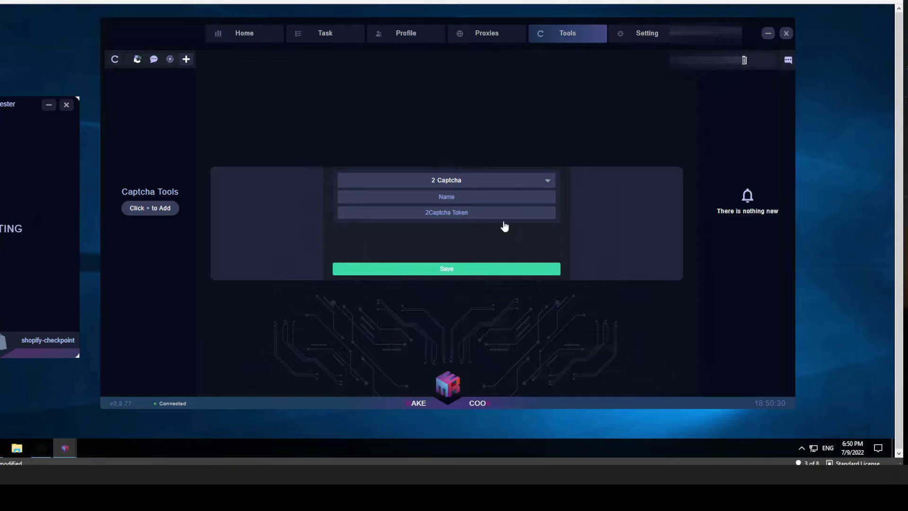
pyautogui.click(340, 33)
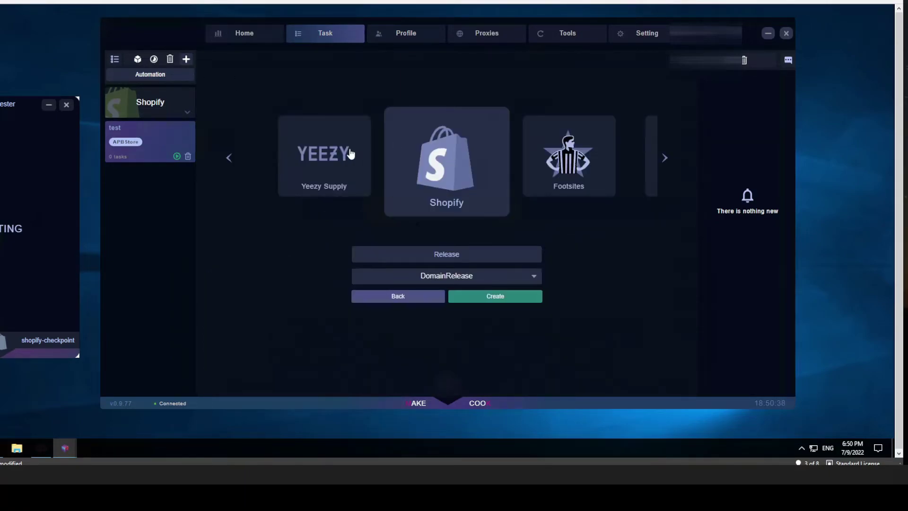
# Create the Yeezy Supply 'Release' task group, review its captcha choices, and return to Tools
pyautogui.click(349, 153)
pyautogui.click(509, 278)
pyautogui.click(460, 321)
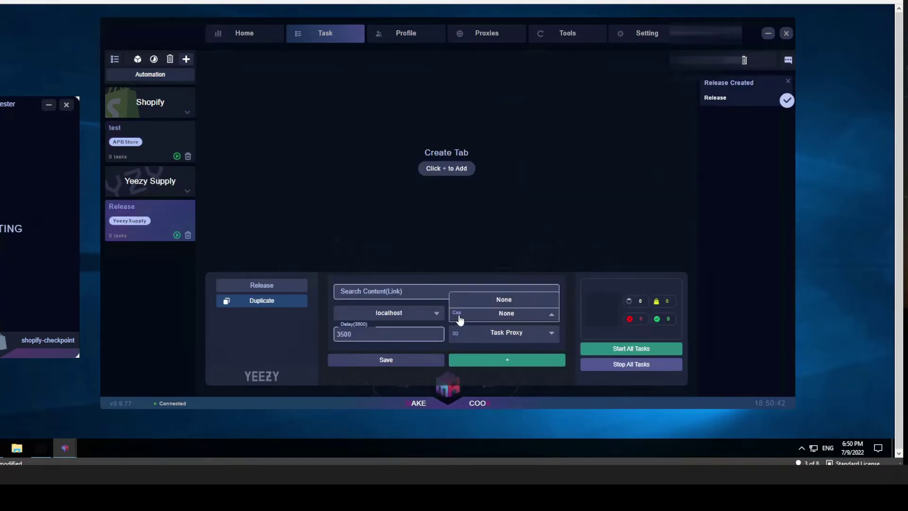
pyautogui.click(490, 317)
pyautogui.click(490, 316)
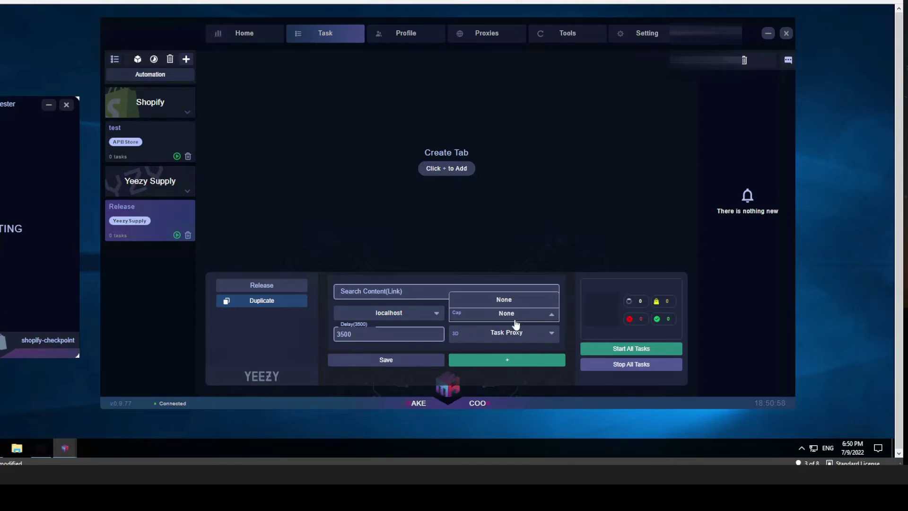
pyautogui.click(570, 38)
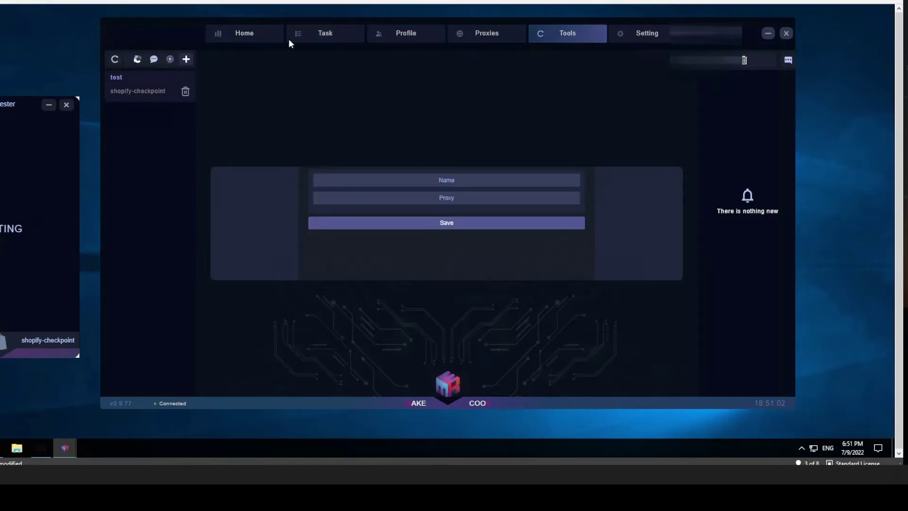
# Review the Quick Proxy choices in Settings without selecting a proxy
pyautogui.click(656, 37)
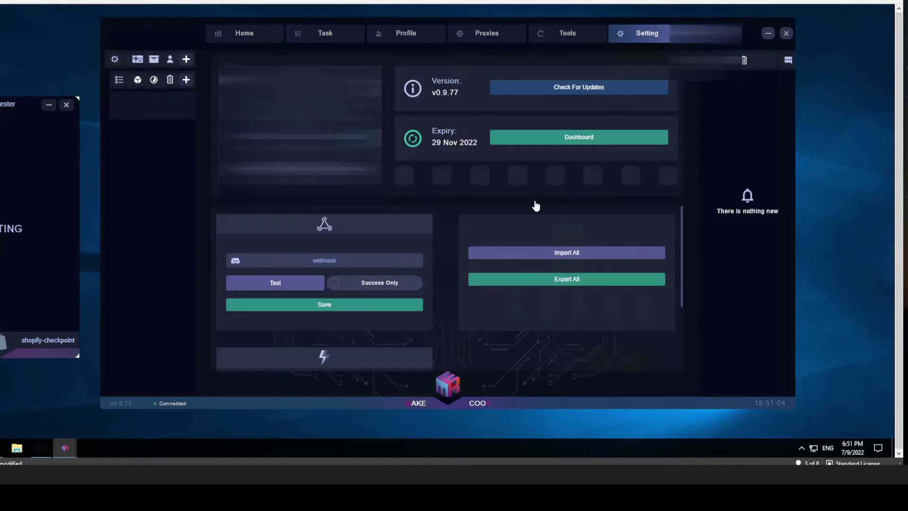
pyautogui.scroll(-2, 321, 227)
pyautogui.scroll(1, 377, 314)
pyautogui.scroll(1, 377, 313)
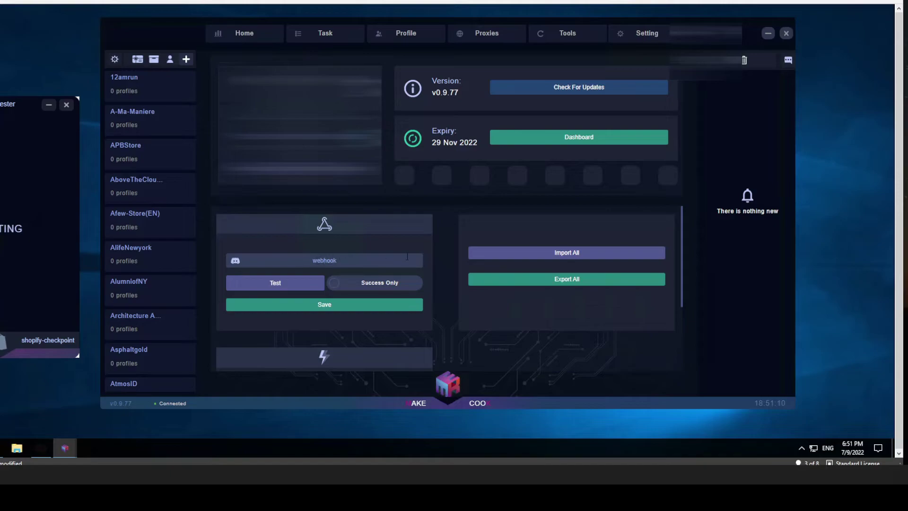
pyautogui.scroll(-2, 321, 310)
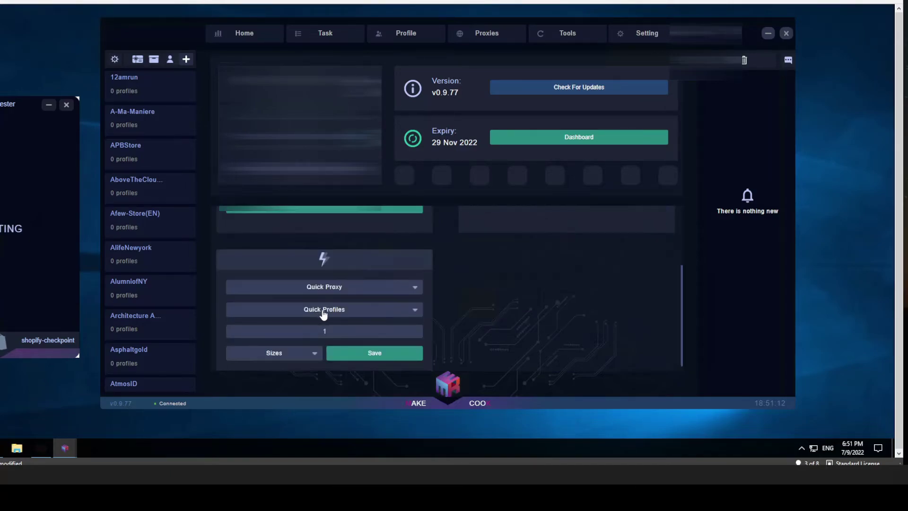
pyautogui.click(378, 284)
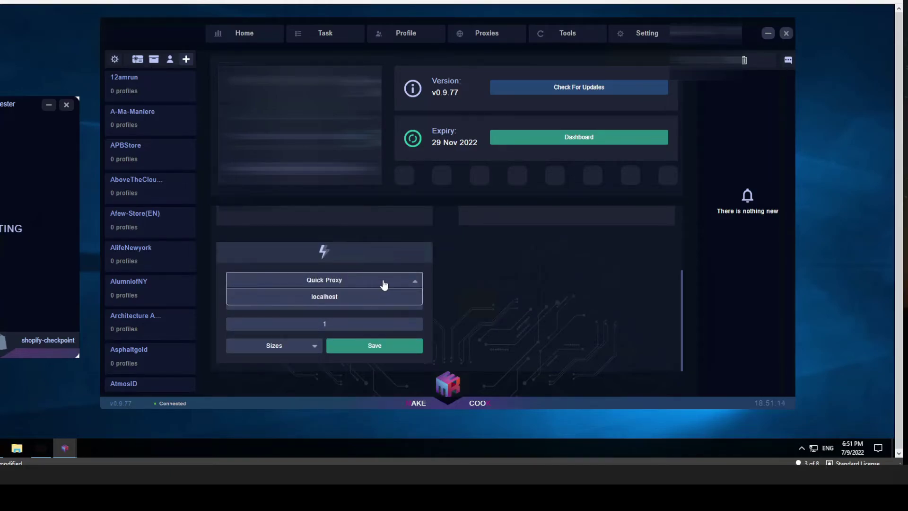
pyautogui.click(384, 284)
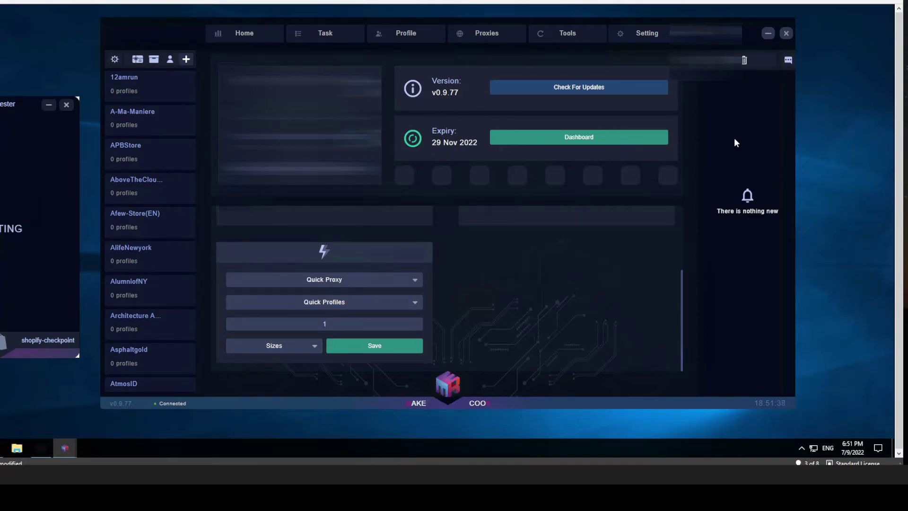
pyautogui.click(331, 34)
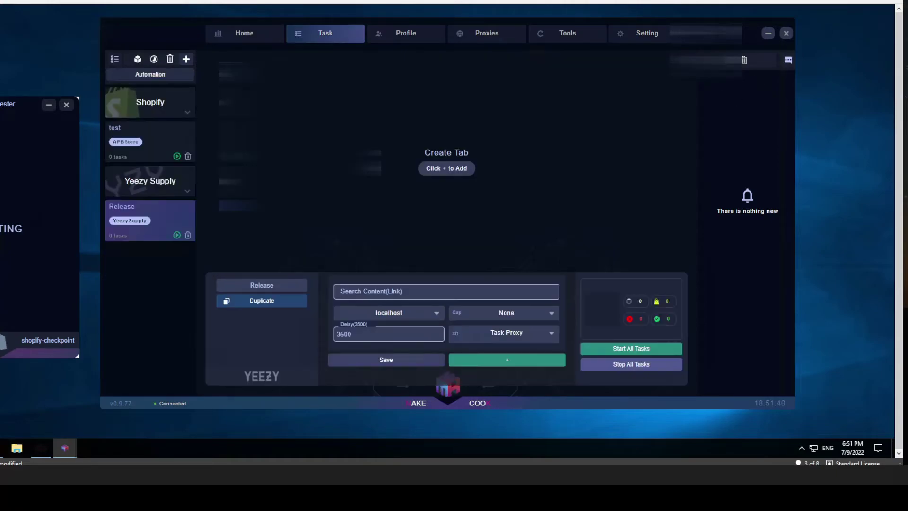
pyautogui.click(739, 92)
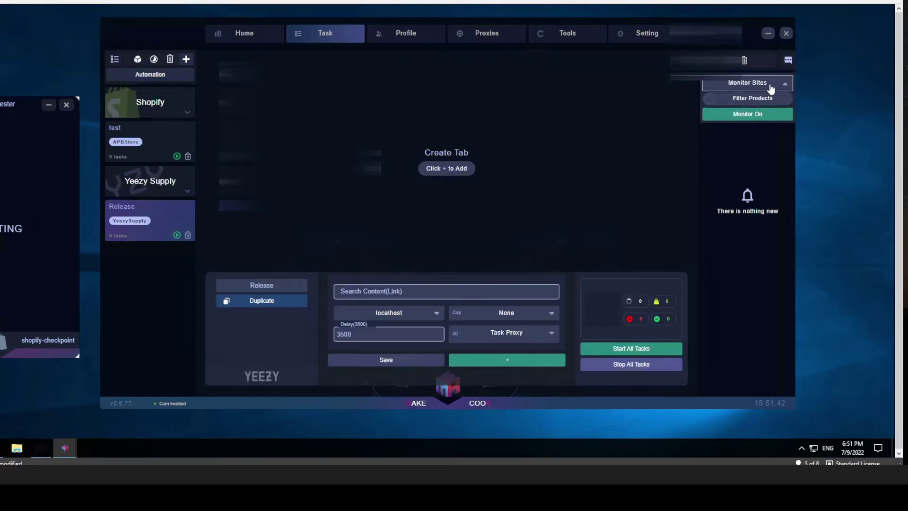
pyautogui.click(771, 88)
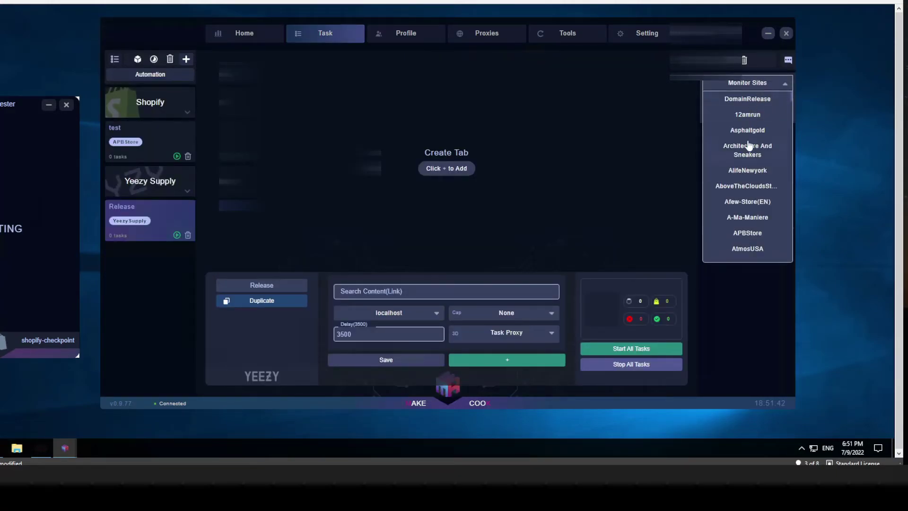
pyautogui.click(755, 268)
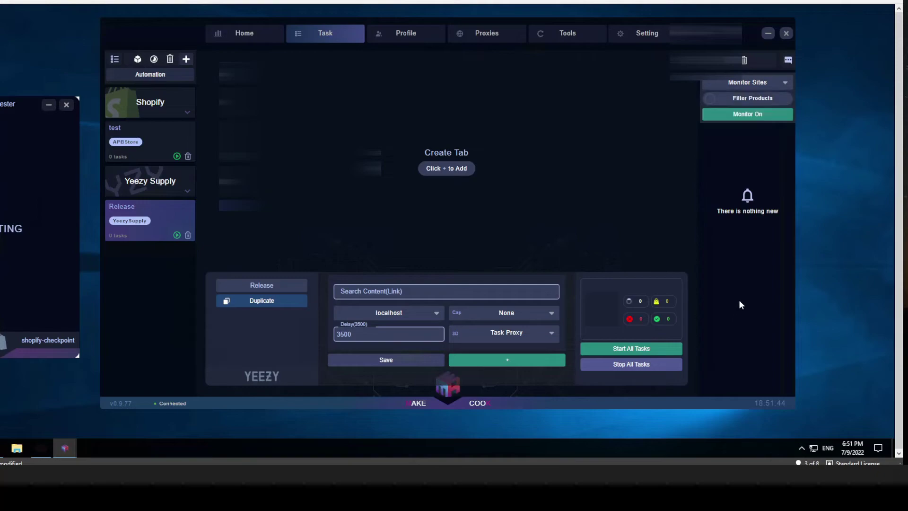
pyautogui.click(736, 114)
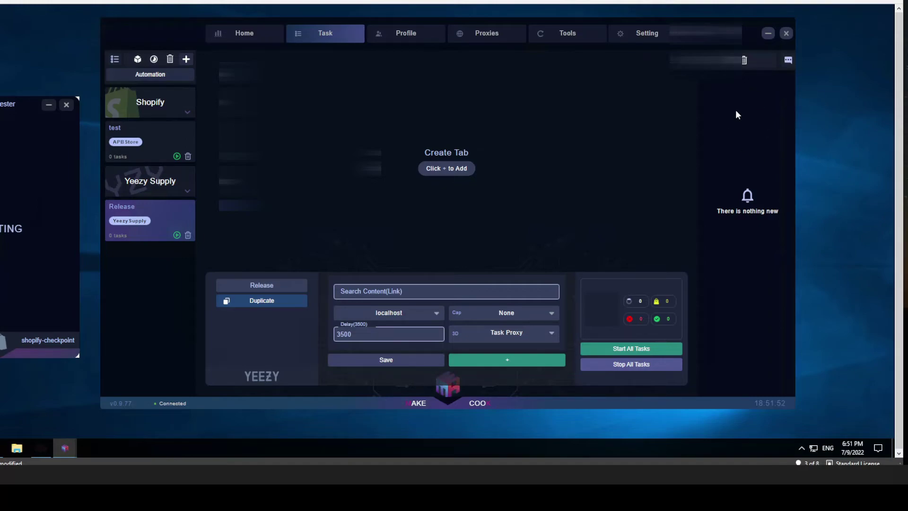
pyautogui.click(646, 32)
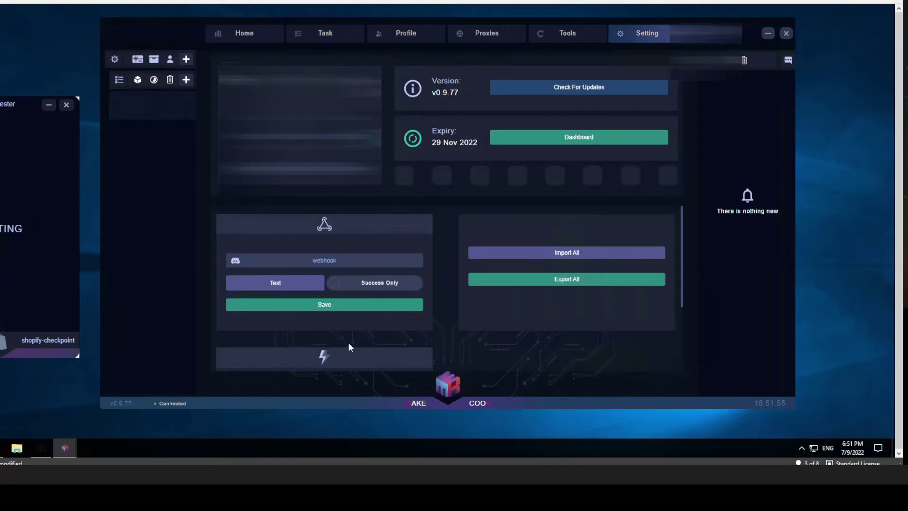
# Switch the Settings sidebar to the store accounts section
pyautogui.scroll(-3, 350, 346)
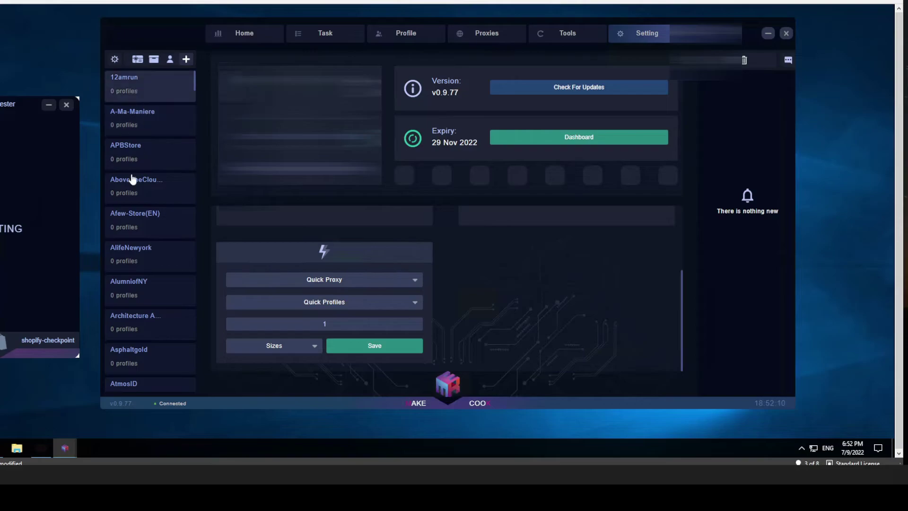
pyautogui.scroll(-10, 141, 256)
pyautogui.scroll(-5, 142, 258)
pyautogui.scroll(5, 161, 267)
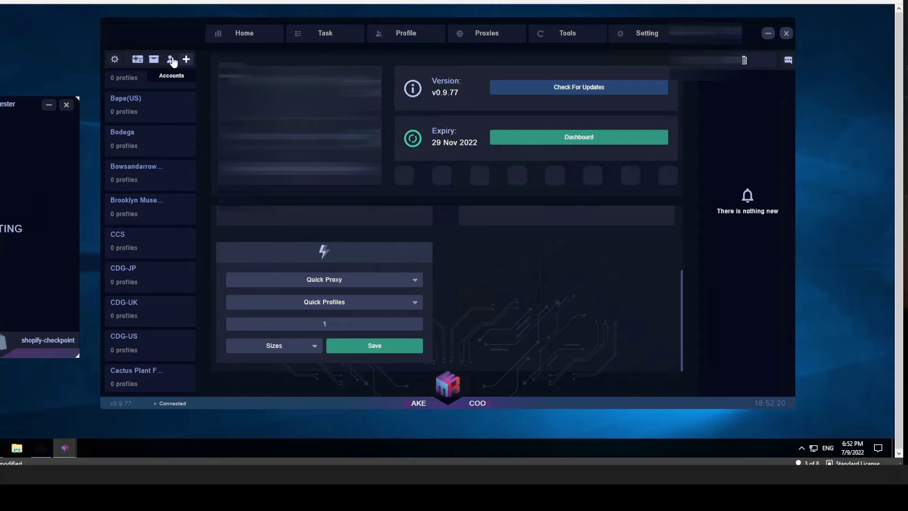
pyautogui.click(131, 259)
pyautogui.scroll(-10, 137, 279)
pyautogui.scroll(3, 121, 123)
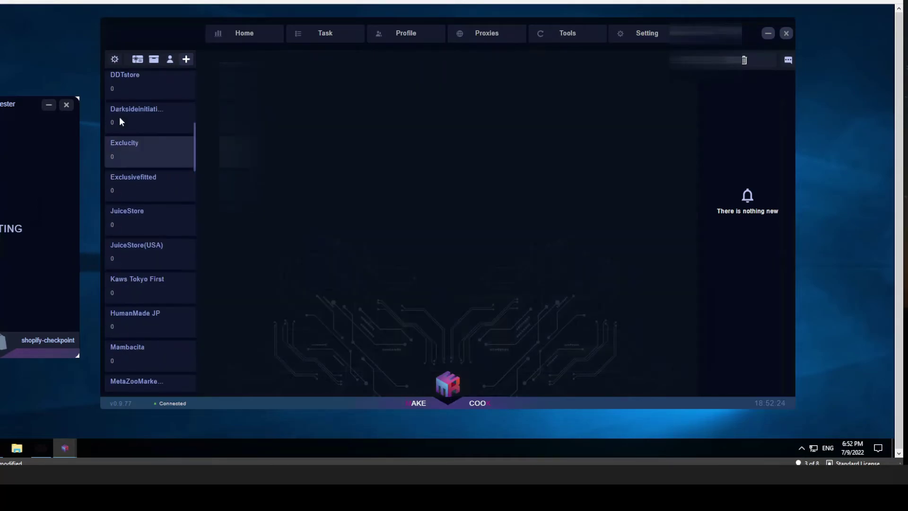
pyautogui.scroll(7, 121, 122)
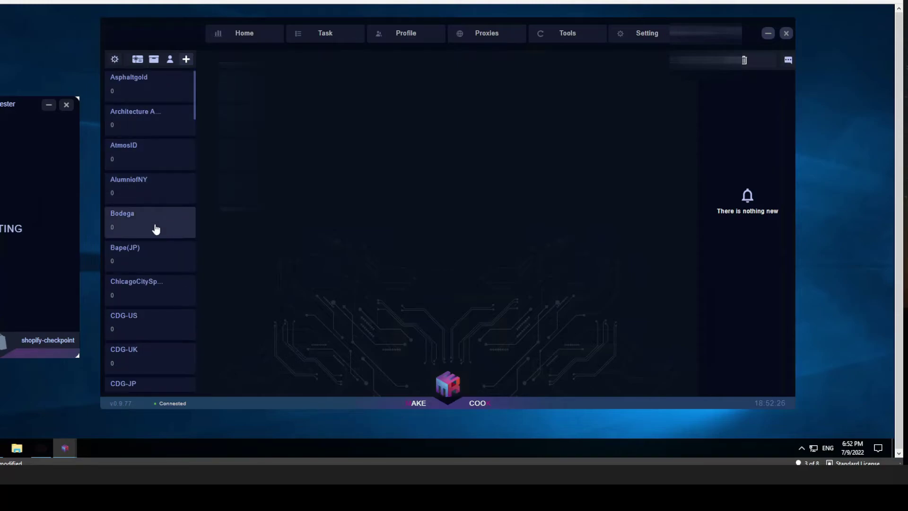
# Select the Bodega store and show its saved accounts, which are empty
pyautogui.click(156, 230)
pyautogui.click(170, 60)
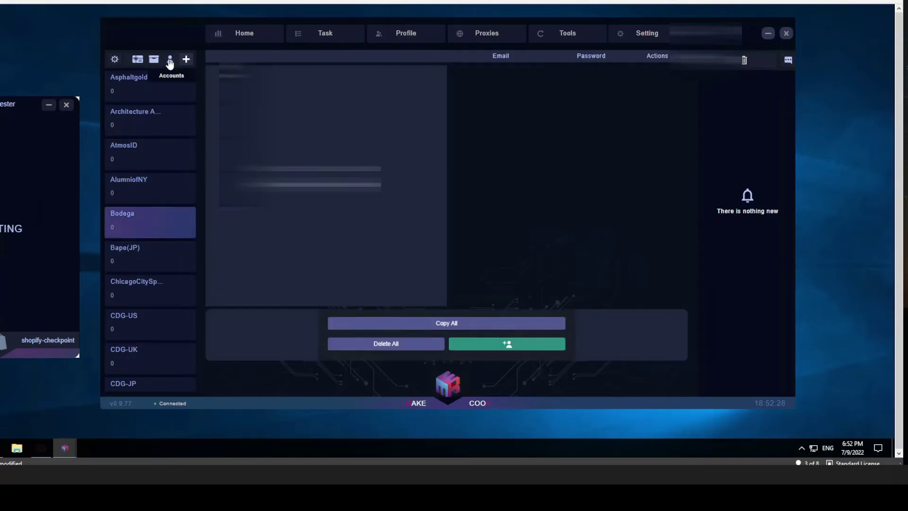
pyautogui.click(520, 346)
# Load the test task group and check its Accounts list, which has no entries
pyautogui.click(343, 41)
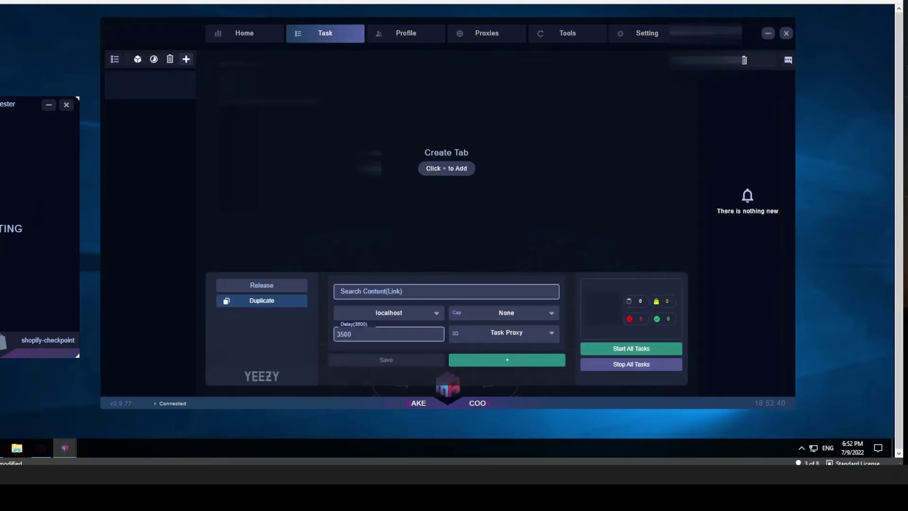
pyautogui.click(149, 152)
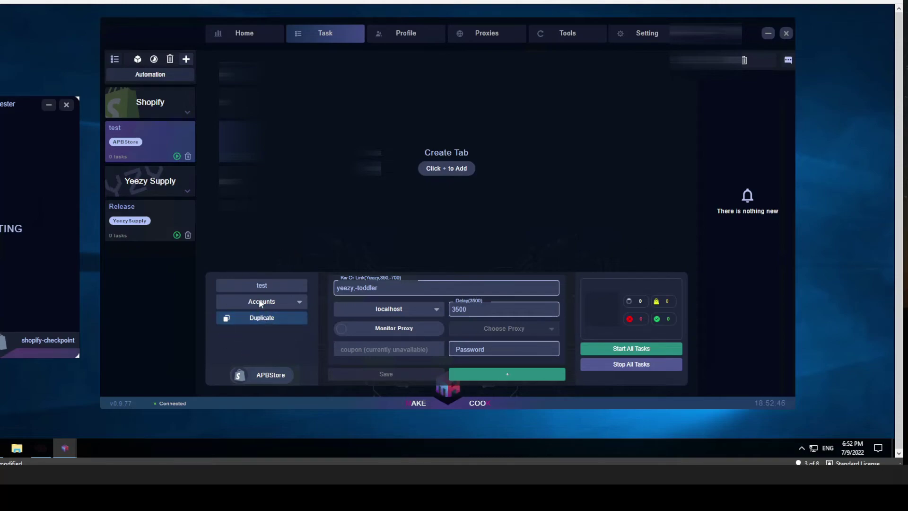
pyautogui.click(288, 304)
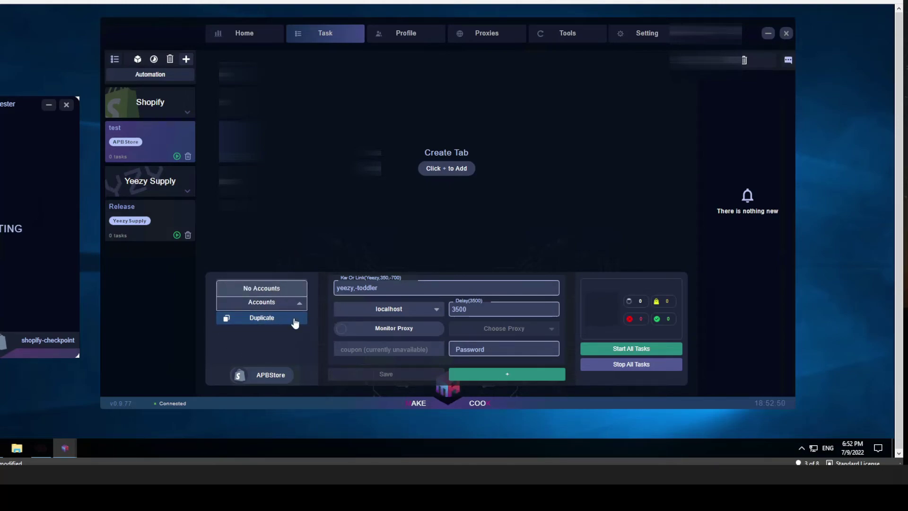
pyautogui.click(279, 265)
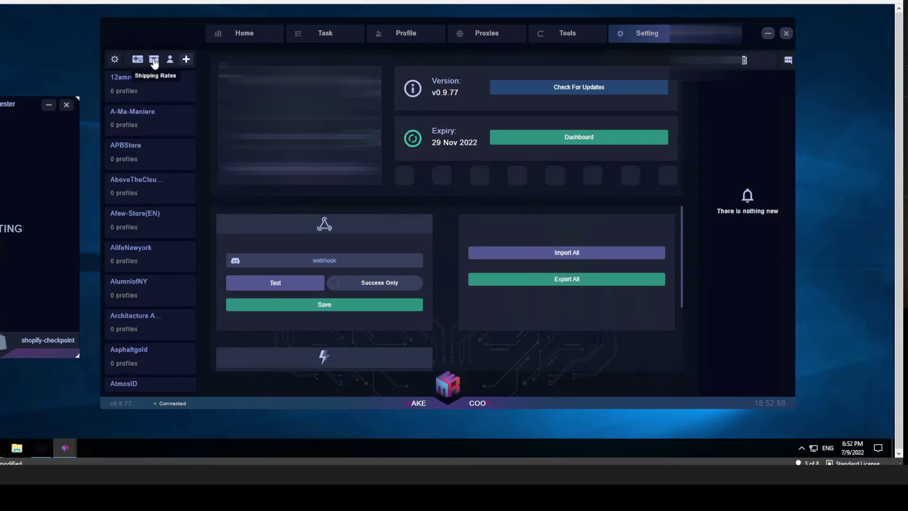
# Open Shipping Rates and check the Select profile list without choosing a profile
pyautogui.click(154, 60)
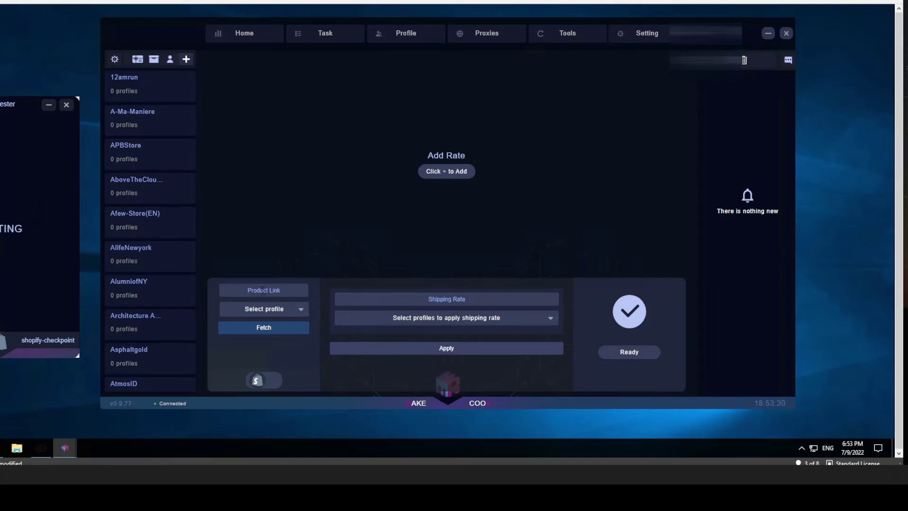
pyautogui.click(282, 314)
pyautogui.click(279, 333)
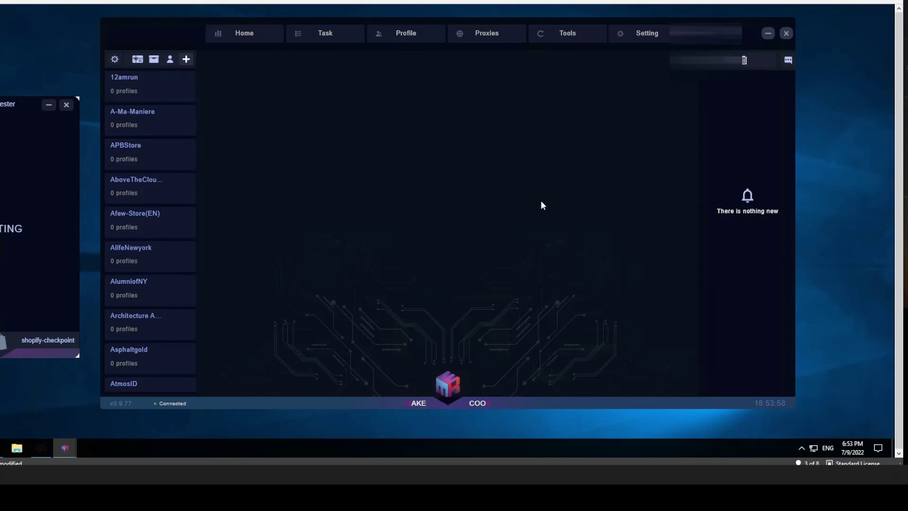
# Open the Home dashboard and keep the Today range, showing 0 checkouts
pyautogui.click(258, 38)
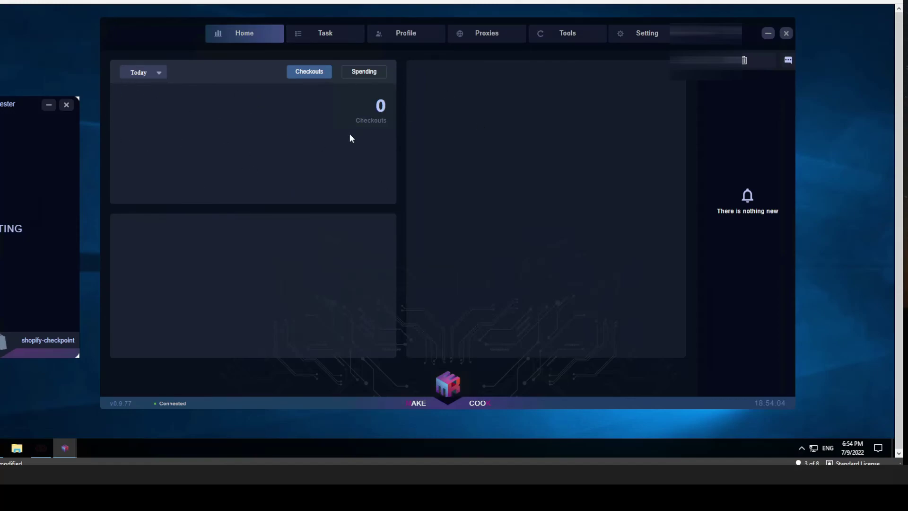
pyautogui.click(156, 73)
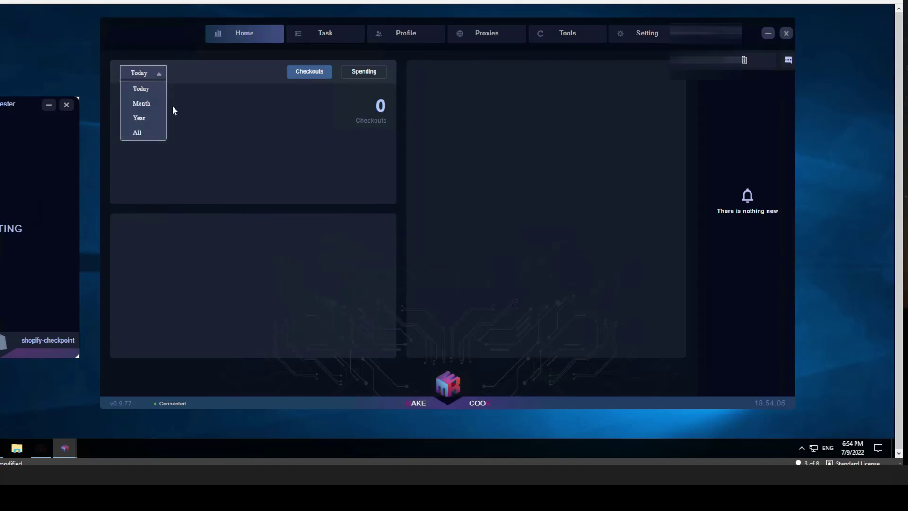
pyautogui.click(439, 134)
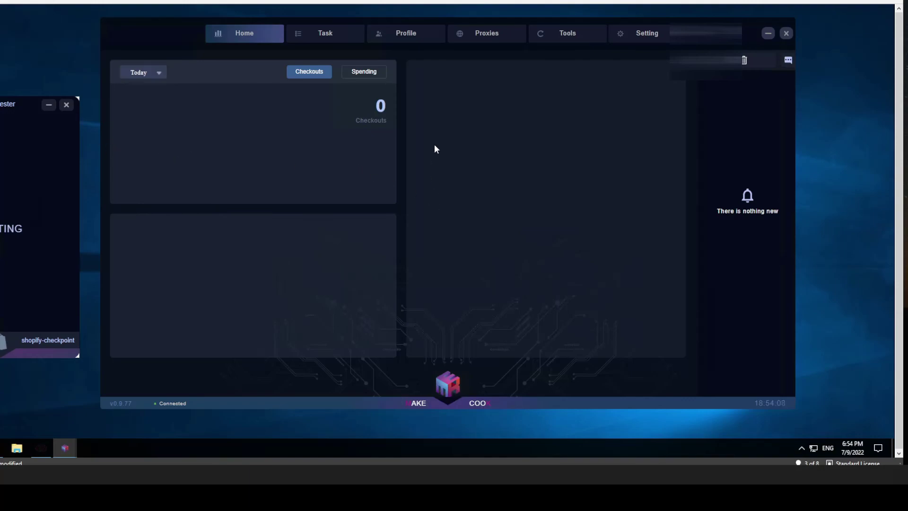